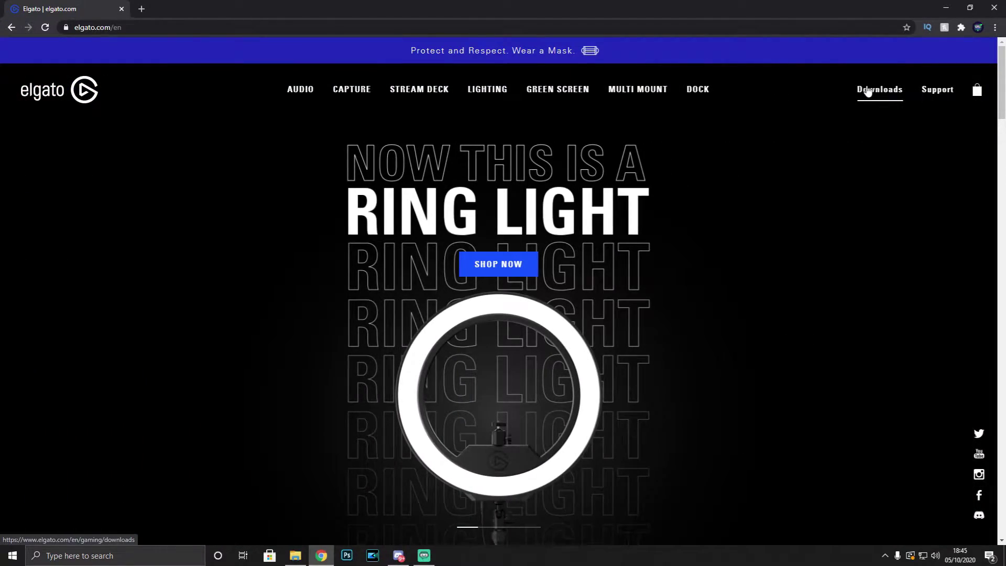
# - Open Elgato's Downloads page and bring up the Stream Deck software download for Windows
pyautogui.click(879, 91)
pyautogui.scroll(-2, 445, 283)
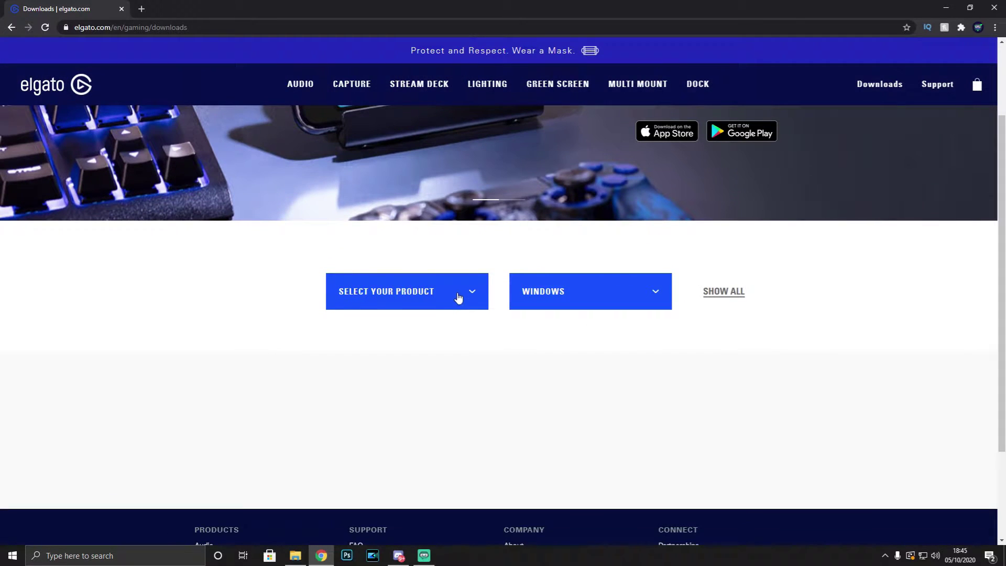
pyautogui.click(460, 292)
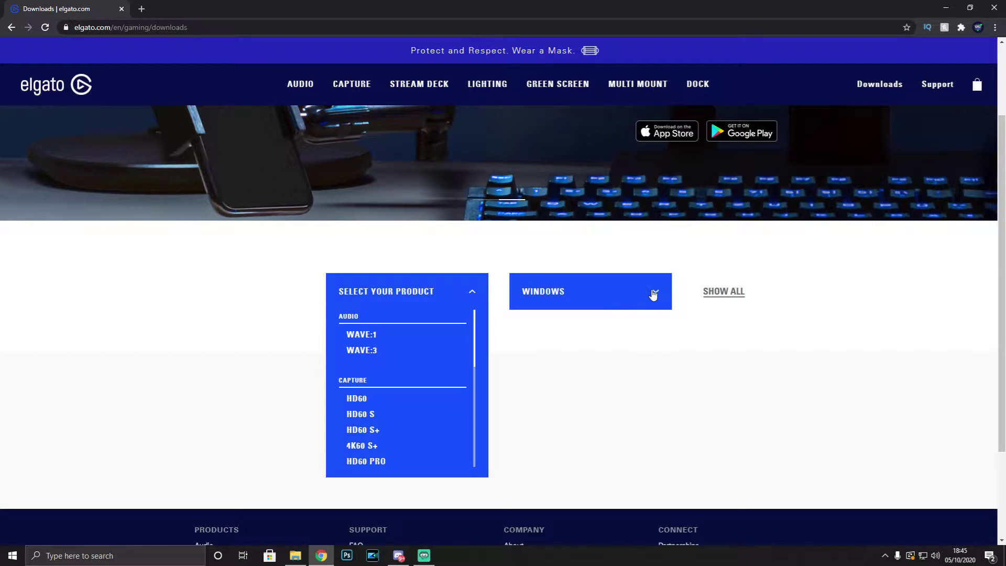
pyautogui.click(653, 293)
pyautogui.click(466, 295)
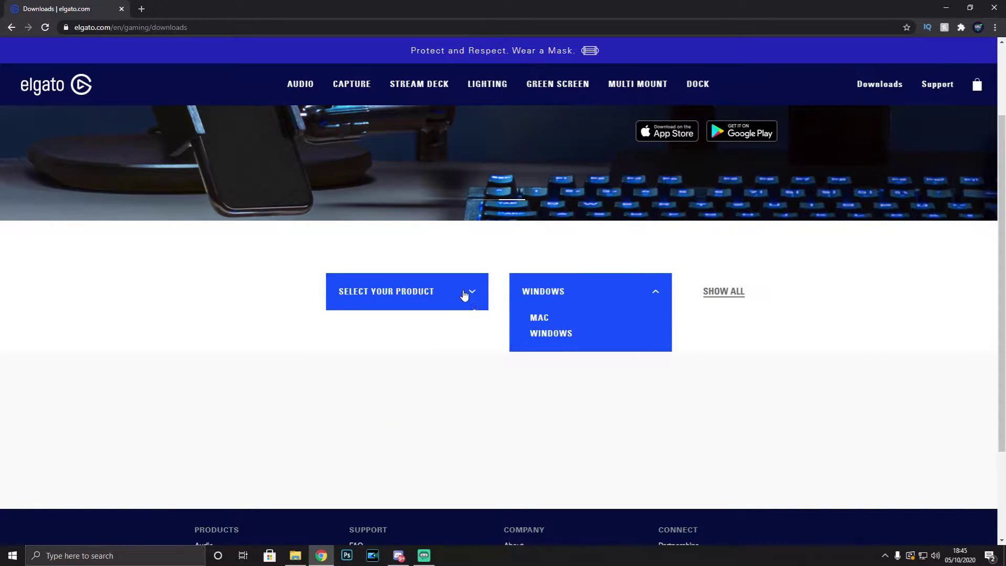
pyautogui.click(465, 294)
pyautogui.scroll(-2, 397, 370)
pyautogui.scroll(-4, 397, 371)
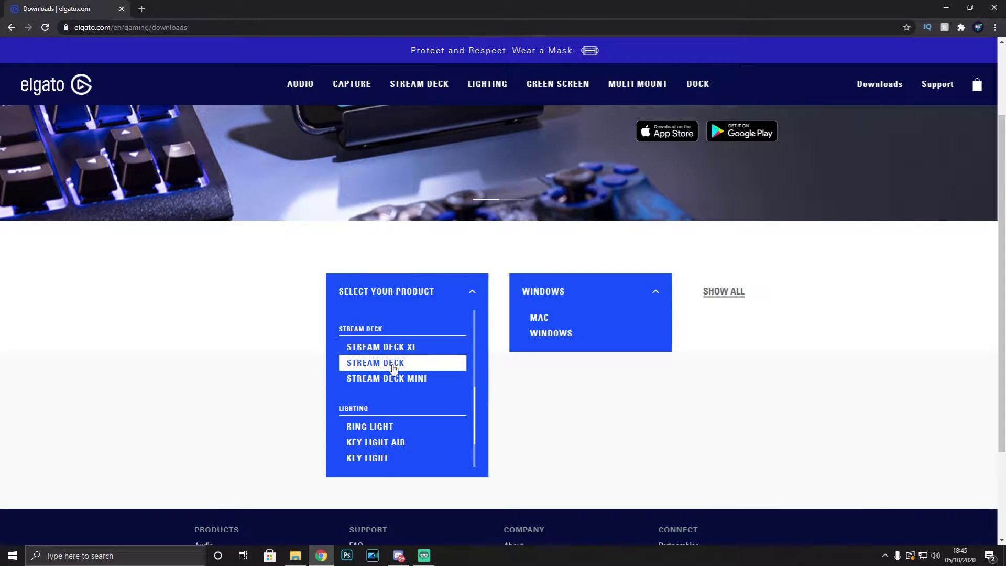
pyautogui.click(394, 367)
pyautogui.click(551, 338)
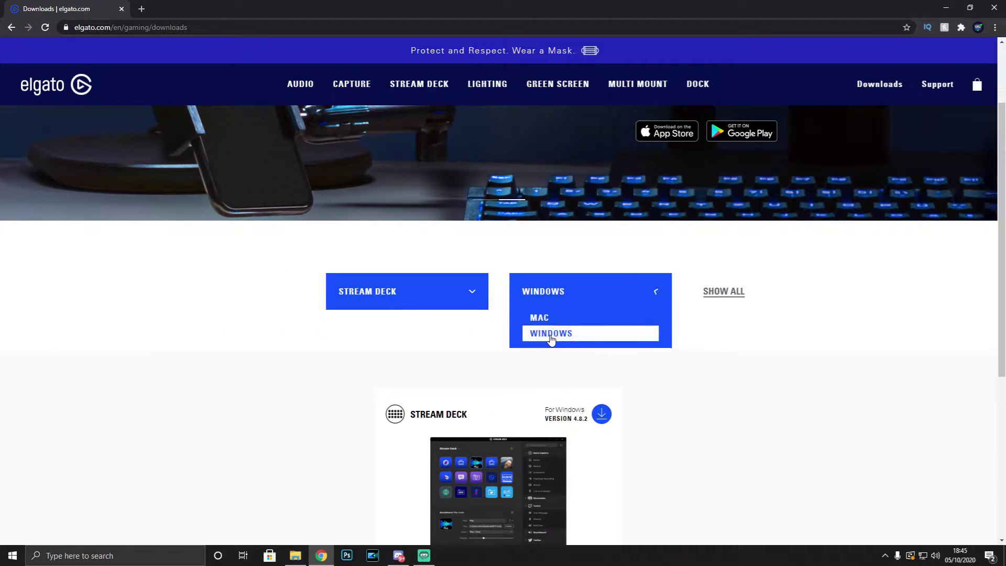
pyautogui.scroll(-4, 718, 323)
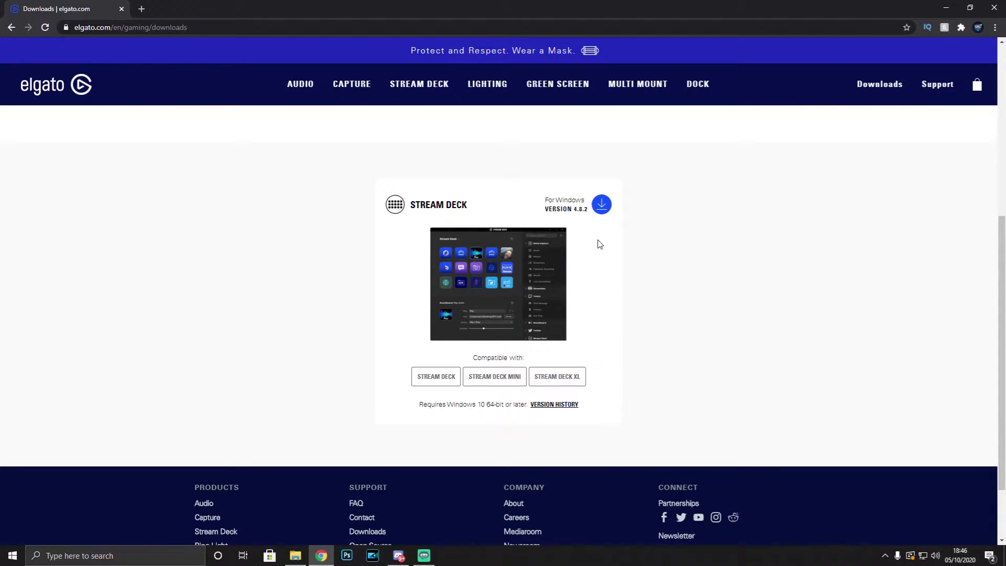
# - Search the computer for the installed Stream Deck app and launch it
pyautogui.click(158, 556)
pyautogui.write('STRE')
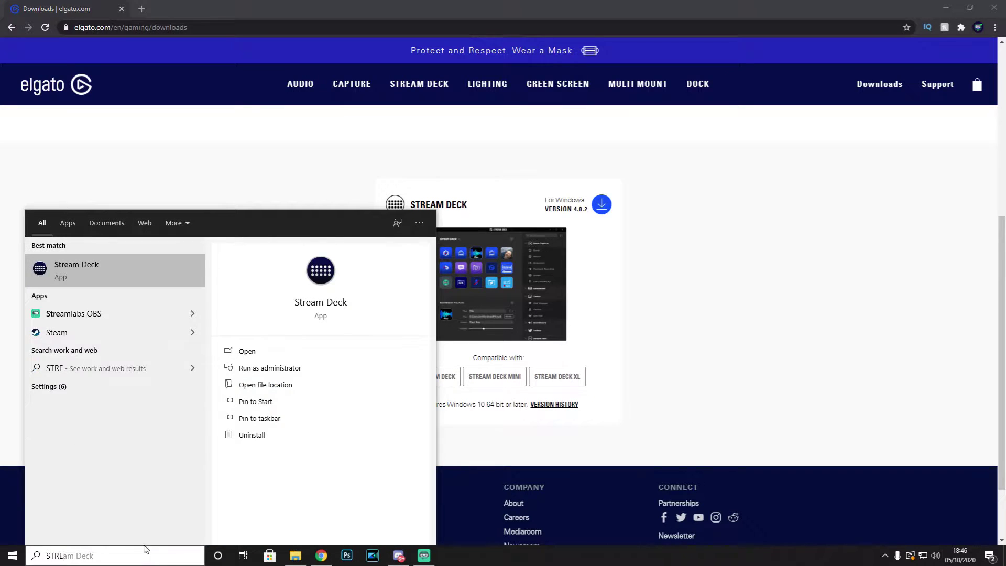
pyautogui.click(96, 265)
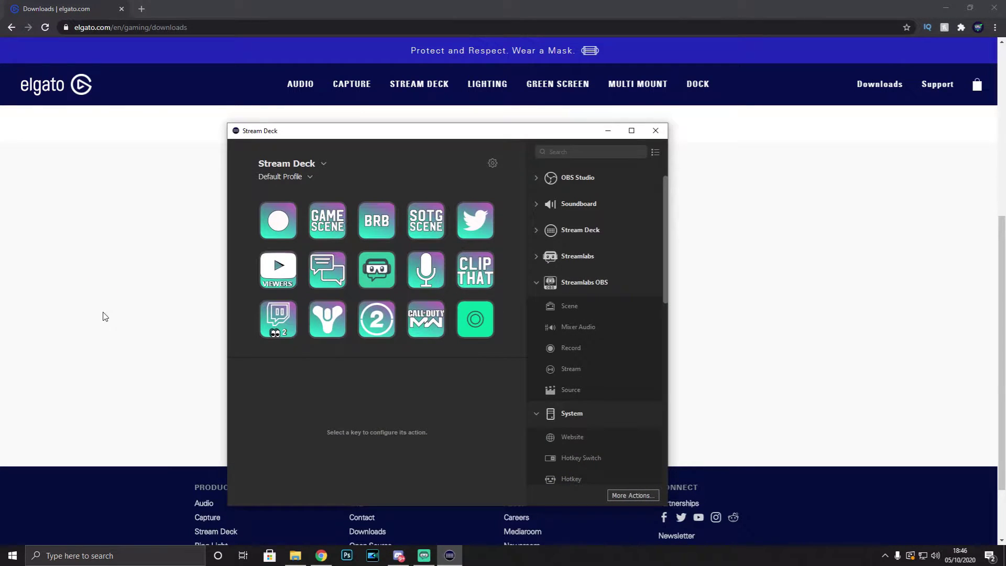
# - Minimize the browser, maximize the Stream Deck window, and collapse the System and Streamlabs OBS action categories
pyautogui.click(946, 8)
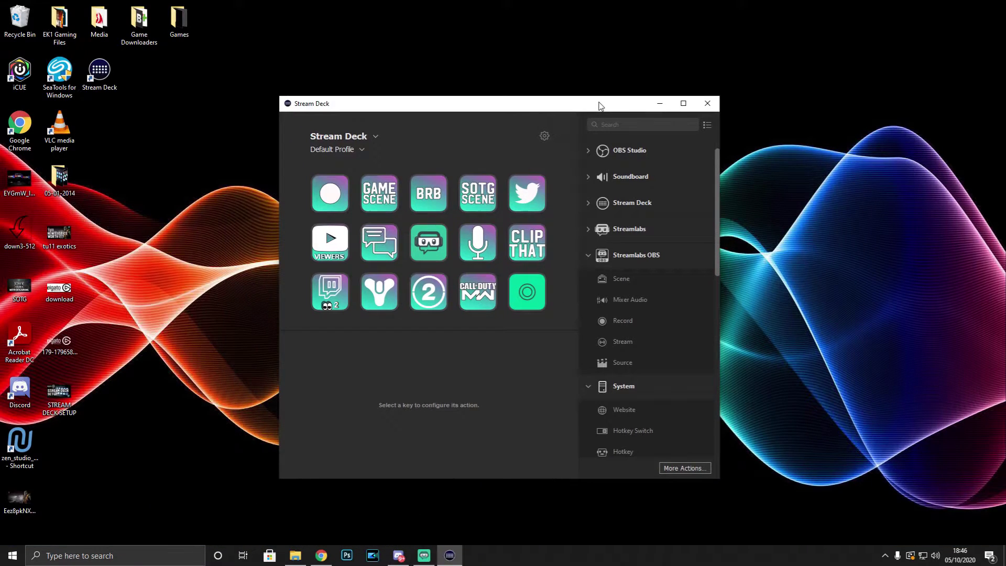
pyautogui.press('super+Up')
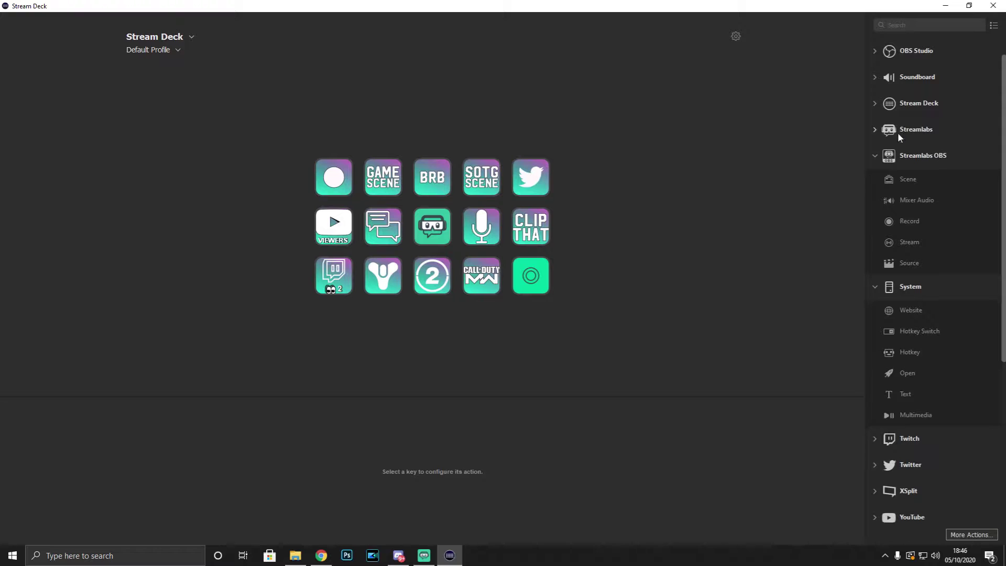
pyautogui.click(874, 287)
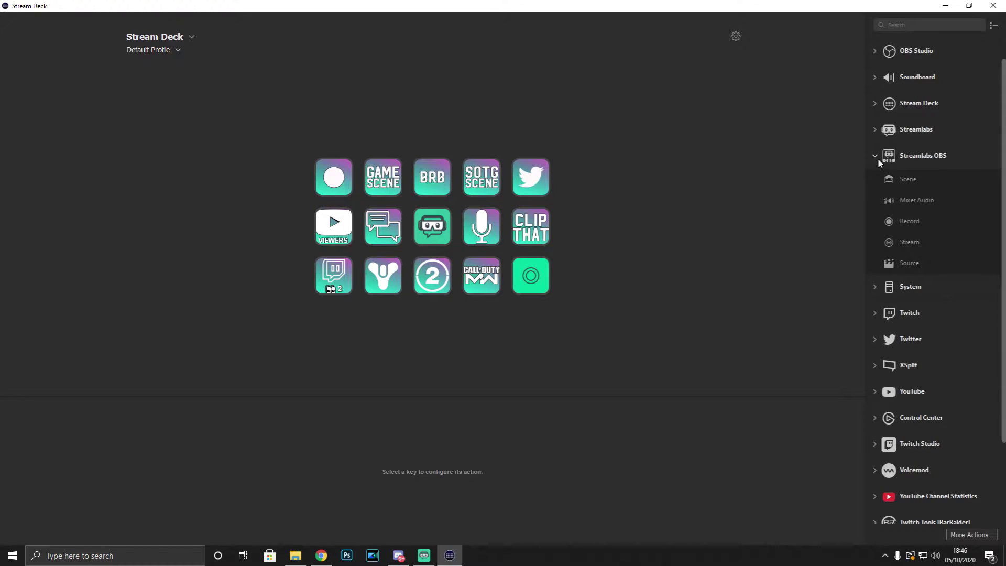
pyautogui.click(875, 156)
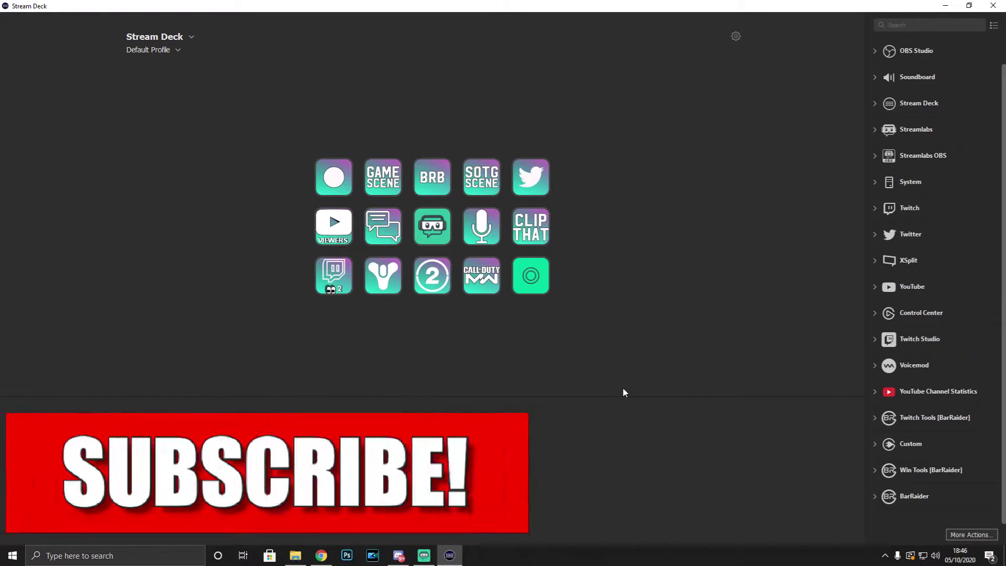
# - Examine the top-row keys' actions: both stream key states, the Game Scene, BRB and SOTG scenes, and the tweet text
pyautogui.click(331, 176)
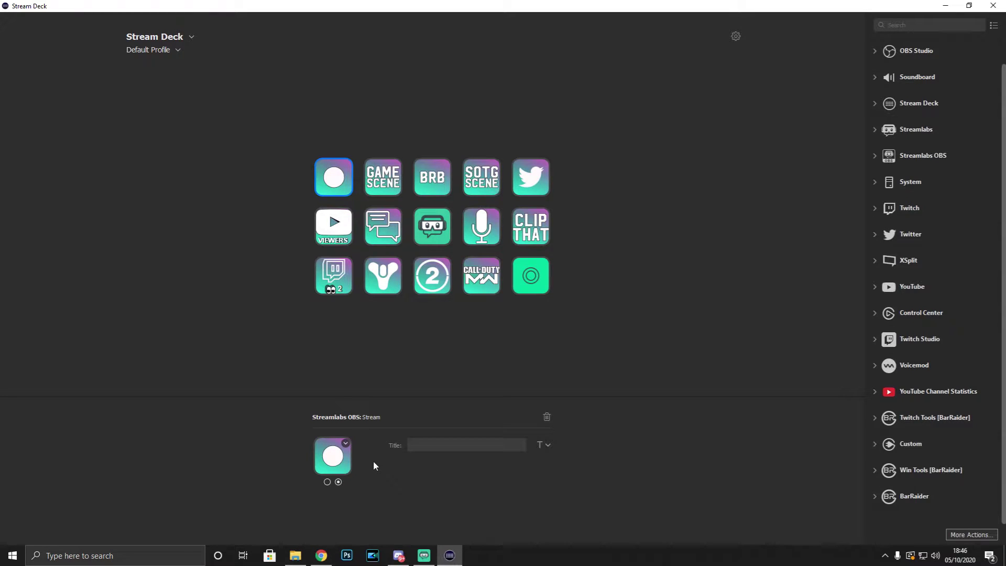
pyautogui.click(327, 482)
pyautogui.click(338, 483)
pyautogui.click(395, 180)
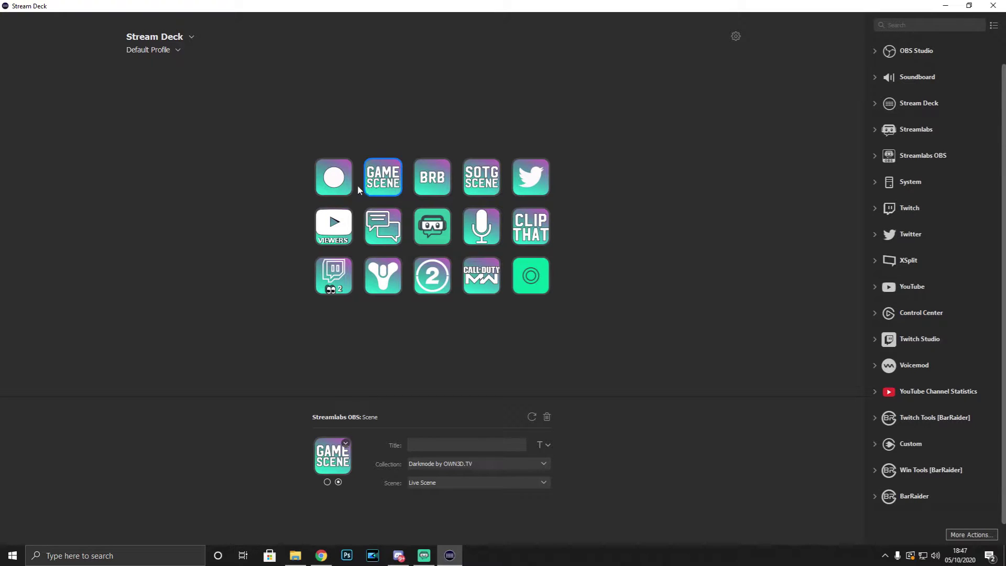
pyautogui.click(437, 182)
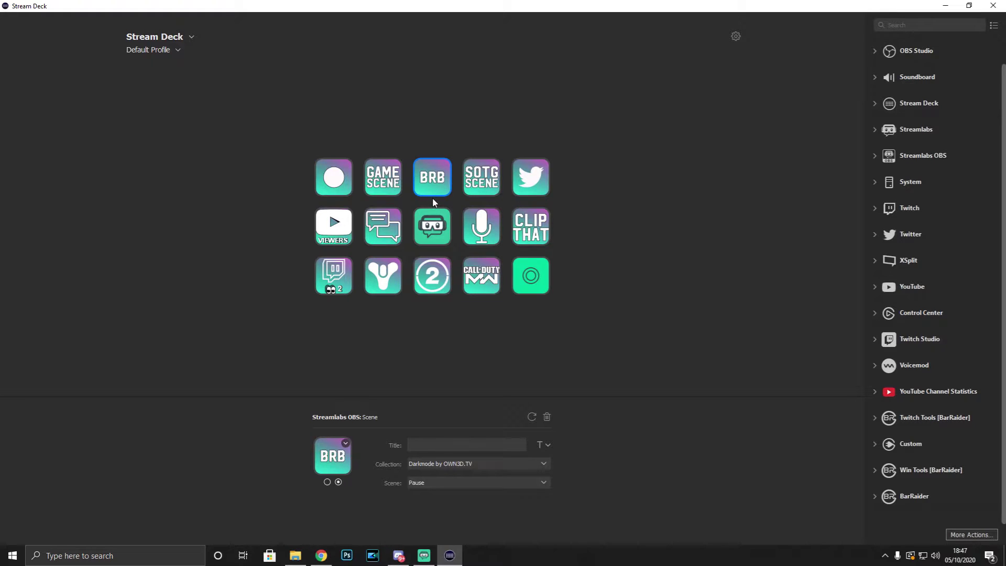
pyautogui.click(480, 189)
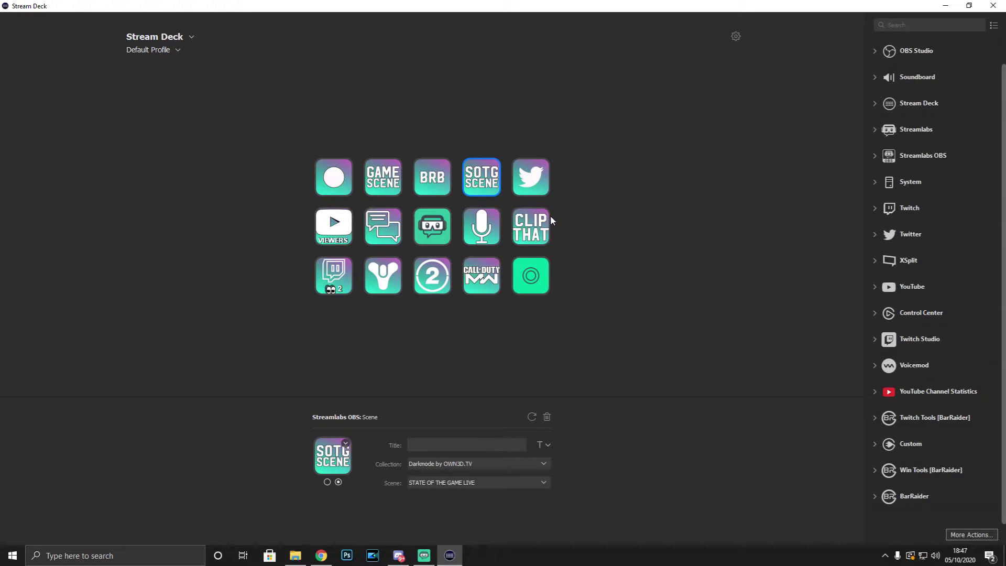
pyautogui.click(533, 178)
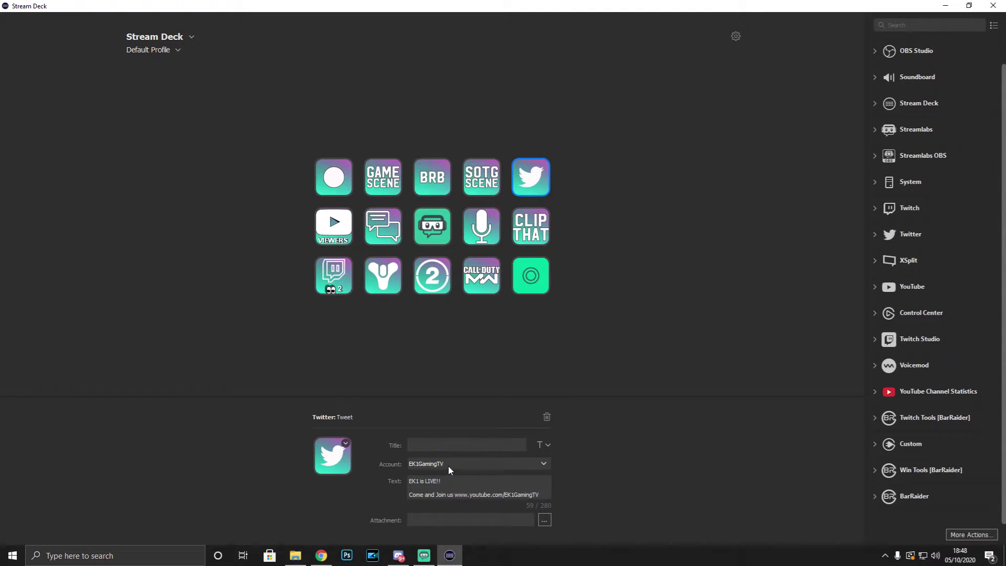
pyautogui.click(439, 490)
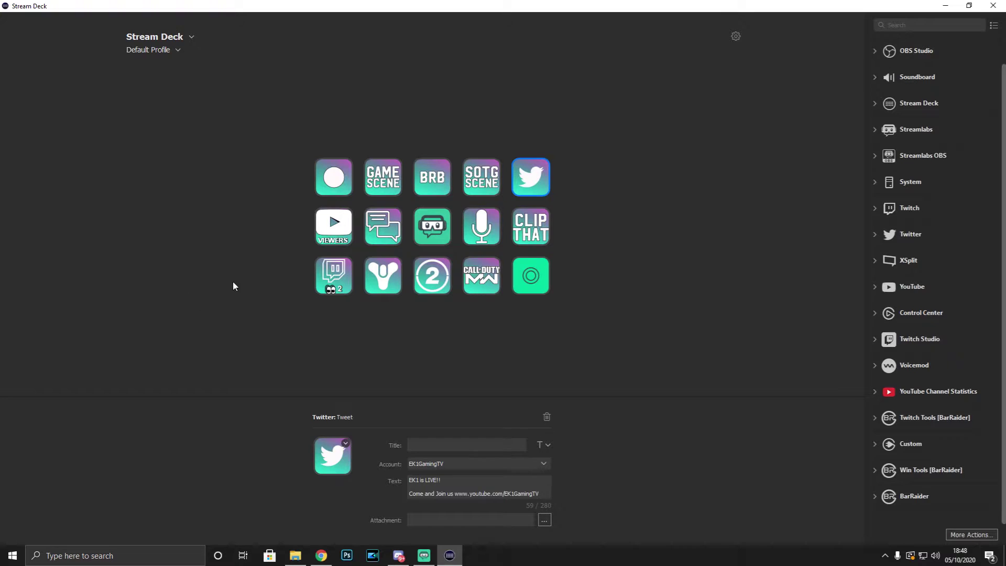
# - Examine the middle-row keys' settings: YouTube viewers, chat message, Streamlabs OBS launcher, both microphone mute states, and the Clip That hotkey
pyautogui.click(344, 230)
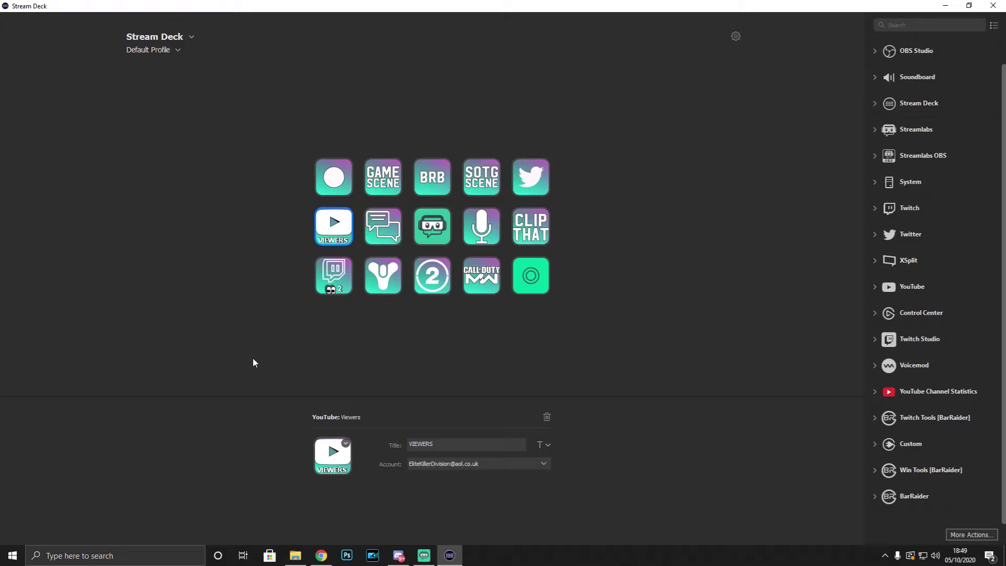
pyautogui.click(384, 234)
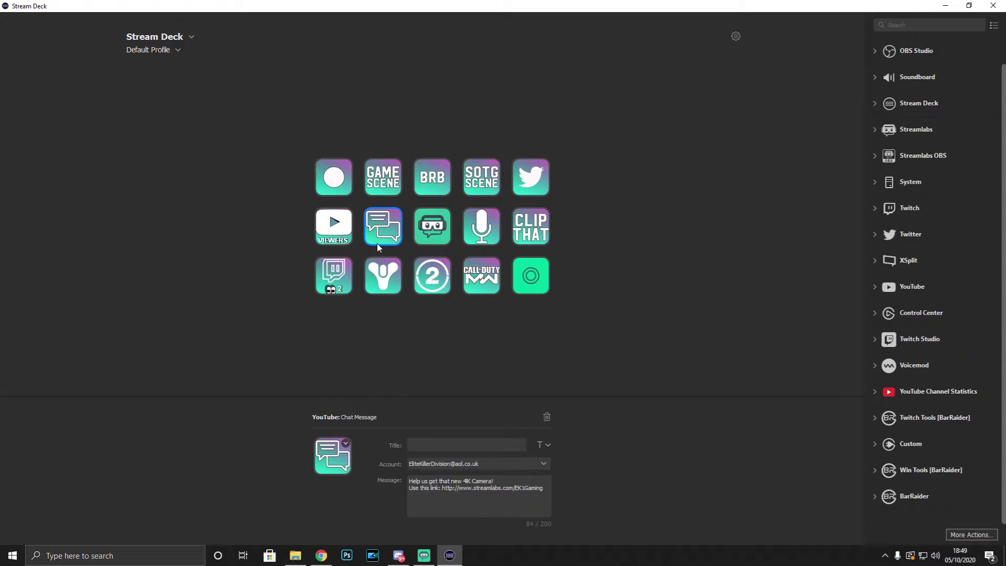
pyautogui.moveTo(548, 493); pyautogui.dragTo(399, 475)
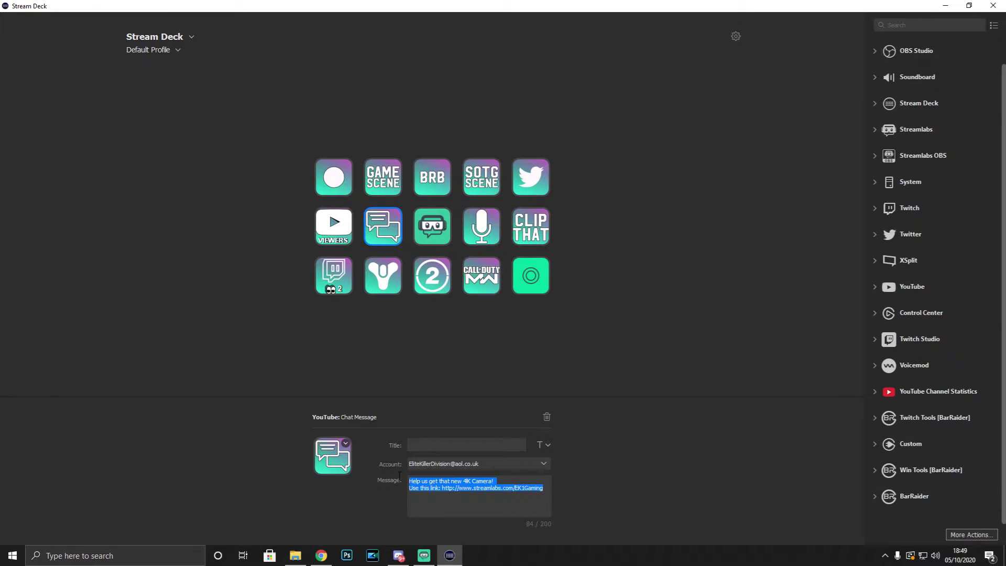
pyautogui.click(508, 487)
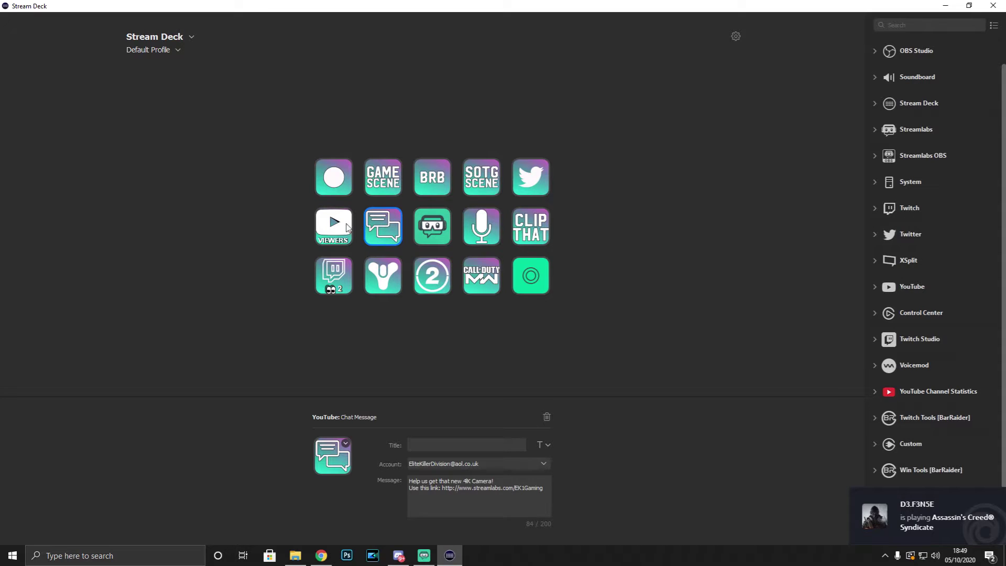
pyautogui.click(429, 227)
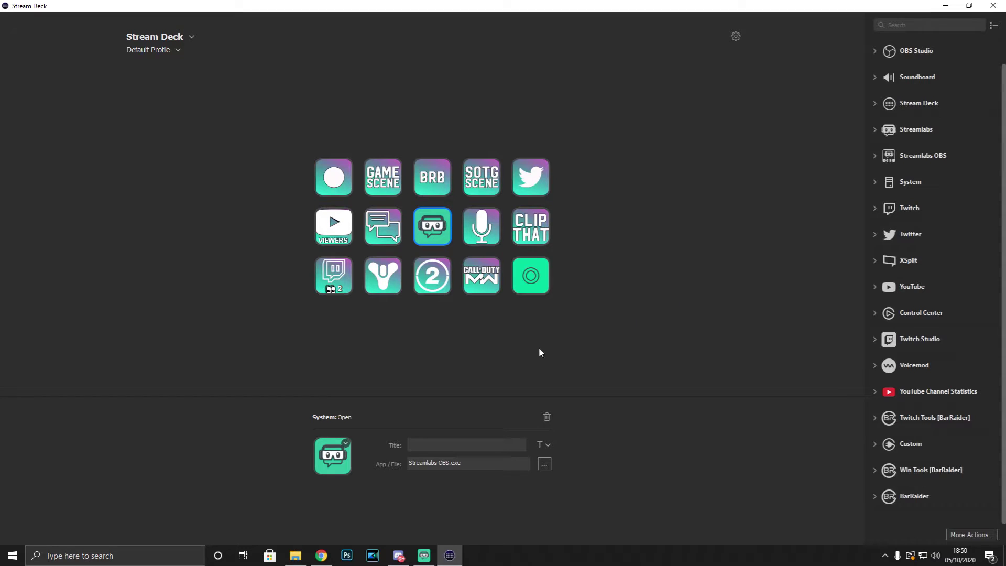
pyautogui.click(482, 234)
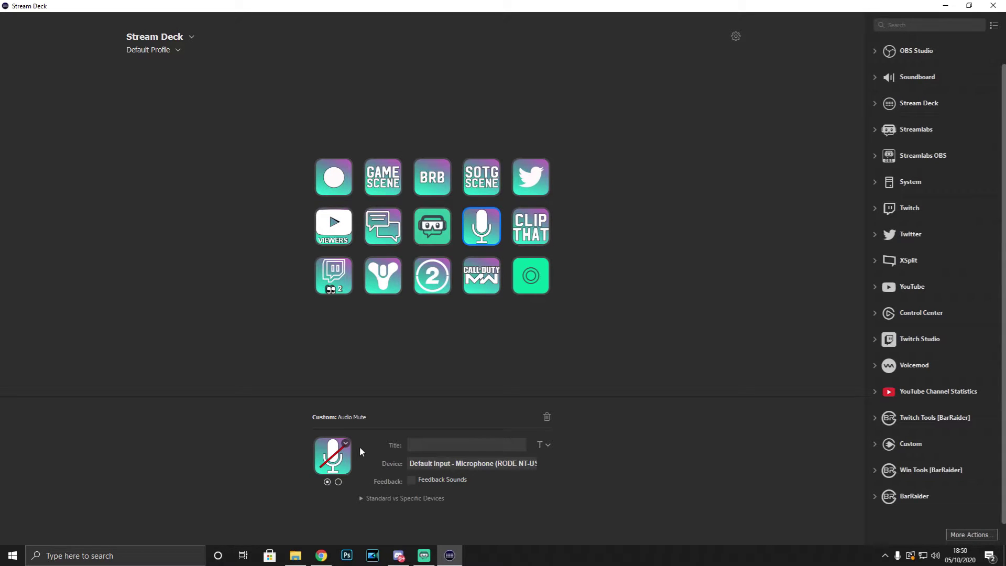
pyautogui.click(338, 482)
pyautogui.click(537, 226)
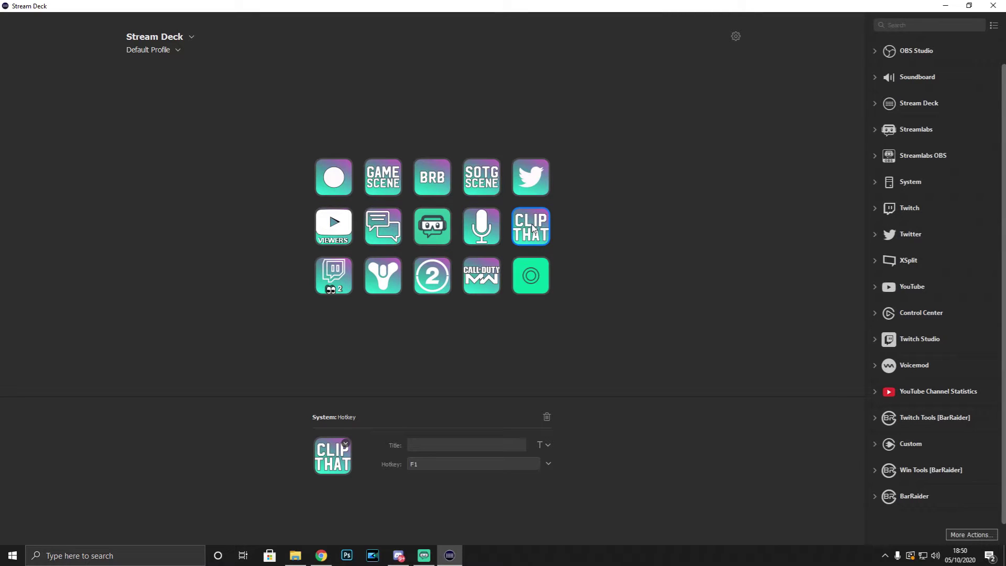
# - Examine the bottom-row keys' settings: Twitch viewers, the three game launchers, and both states of the record key
pyautogui.click(338, 263)
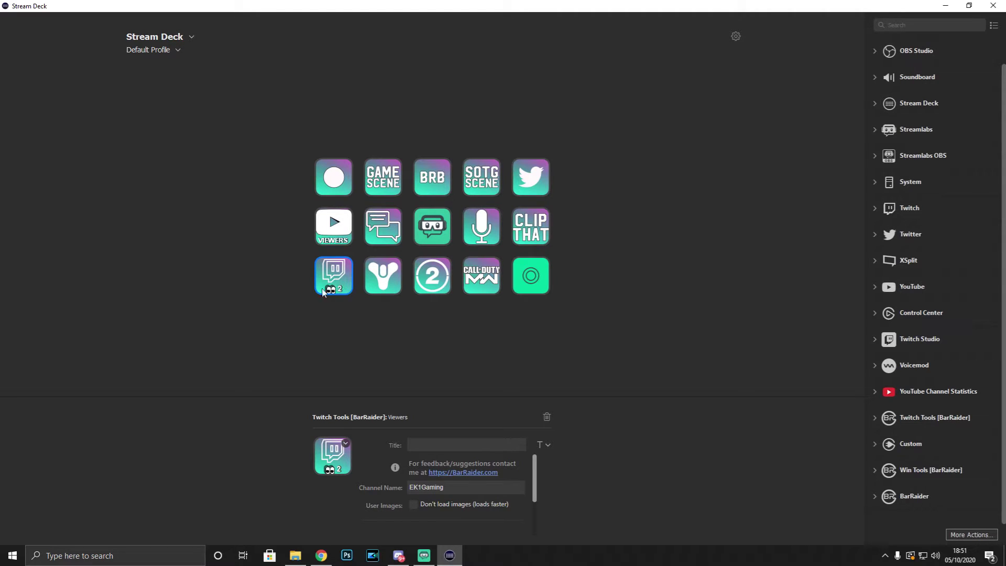
pyautogui.click(389, 287)
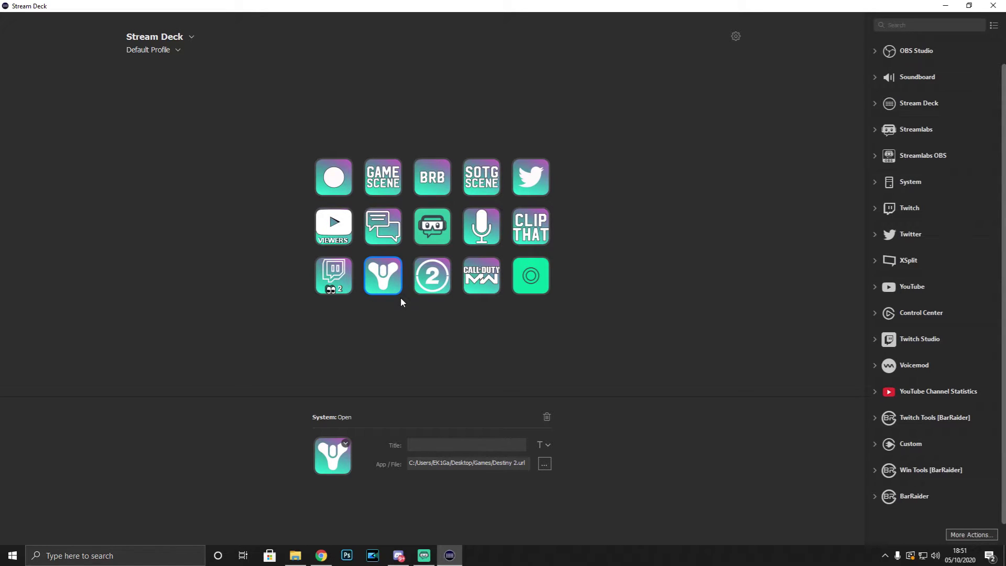
pyautogui.click(434, 285)
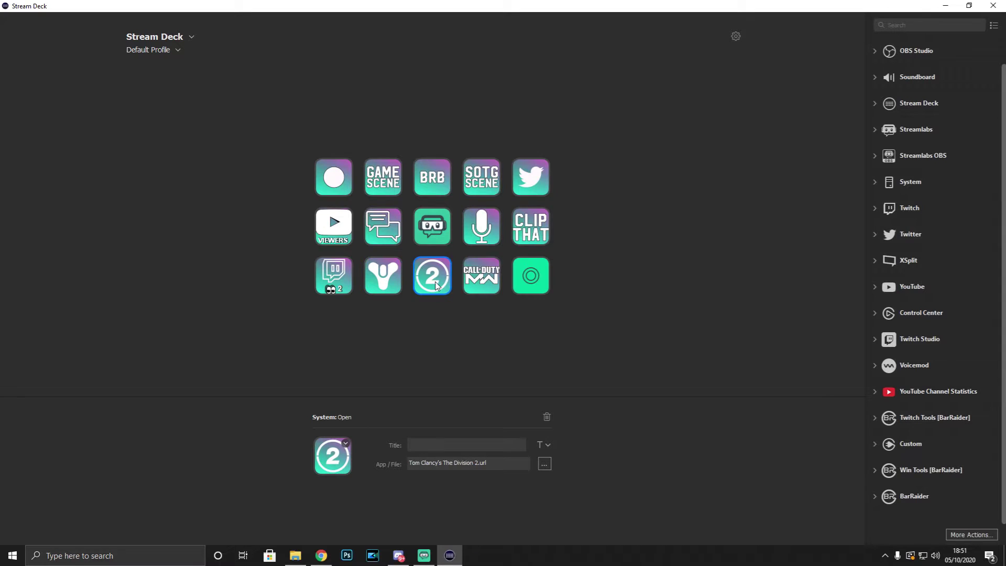
pyautogui.click(481, 277)
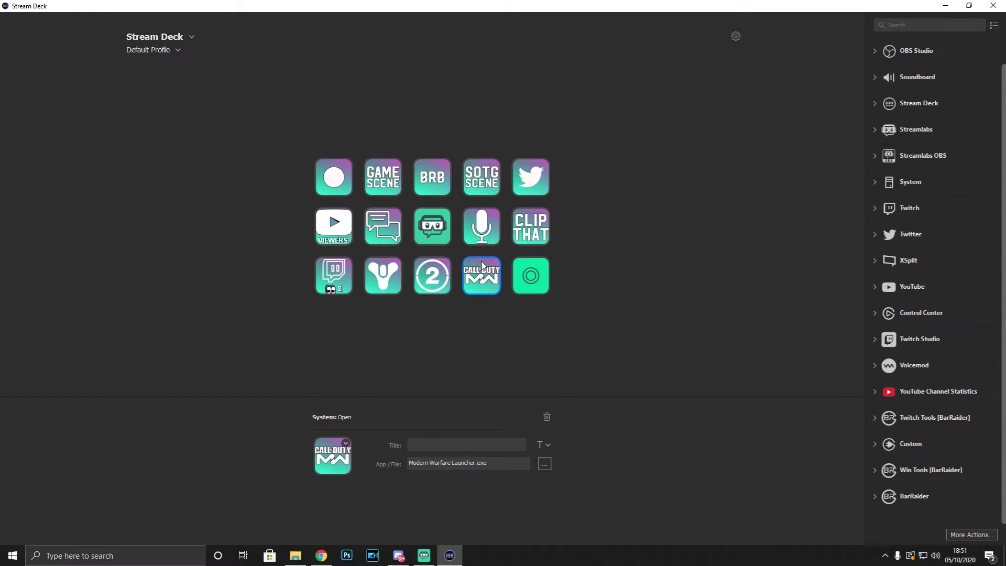
pyautogui.click(521, 278)
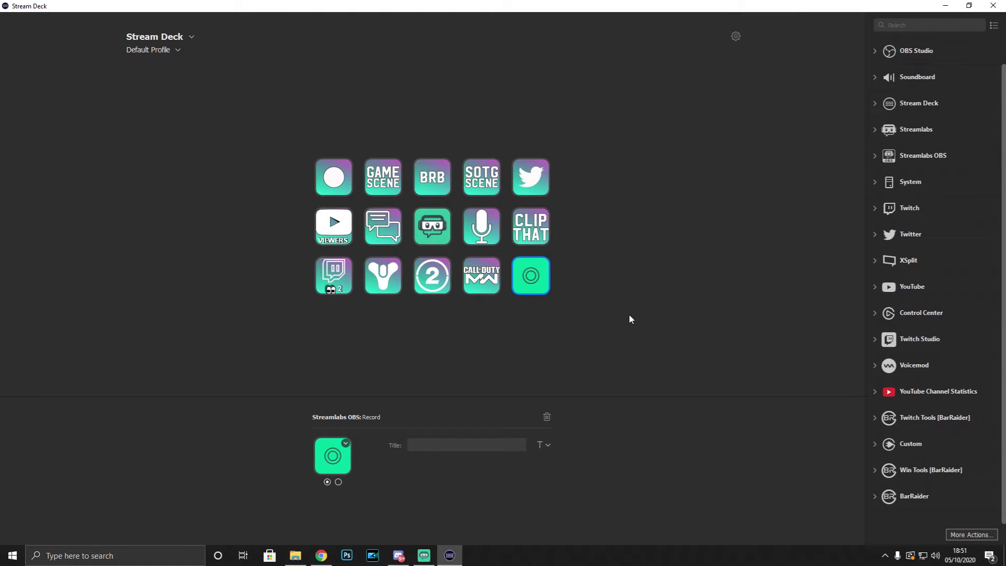
pyautogui.click(338, 482)
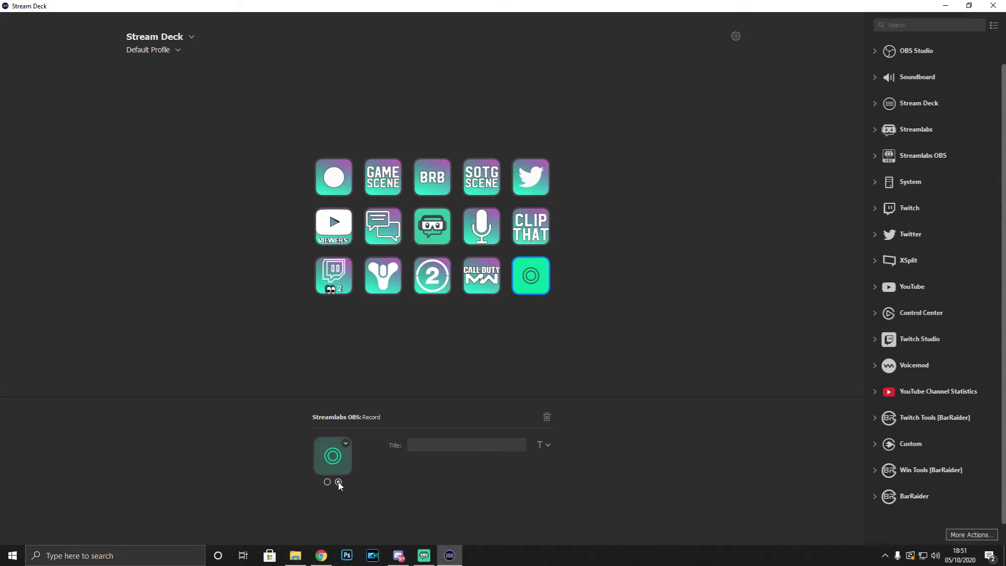
pyautogui.click(327, 482)
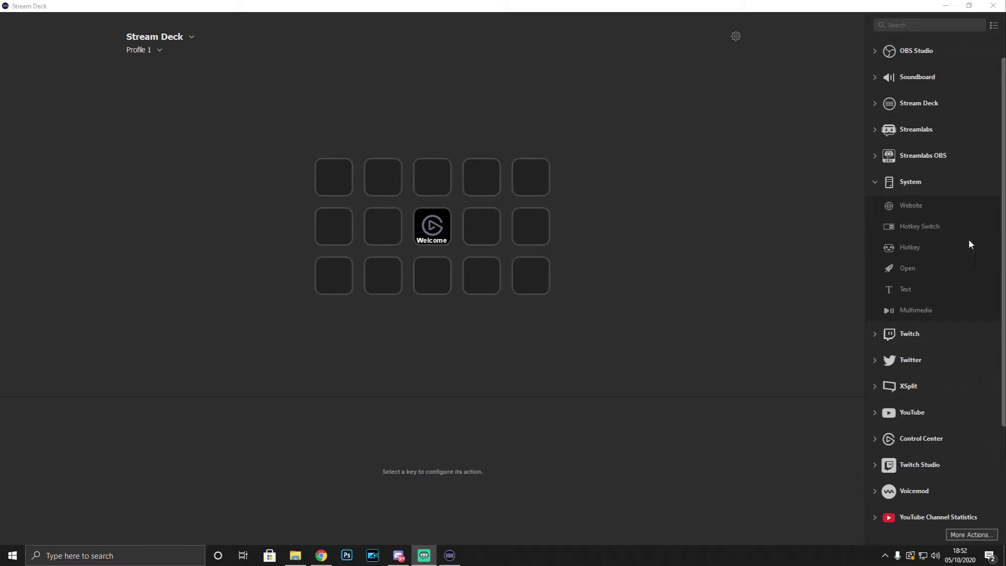
# - Expand the Streamlabs and Streamlabs OBS categories in the action list for Profile 1
pyautogui.scroll(1, 923, 268)
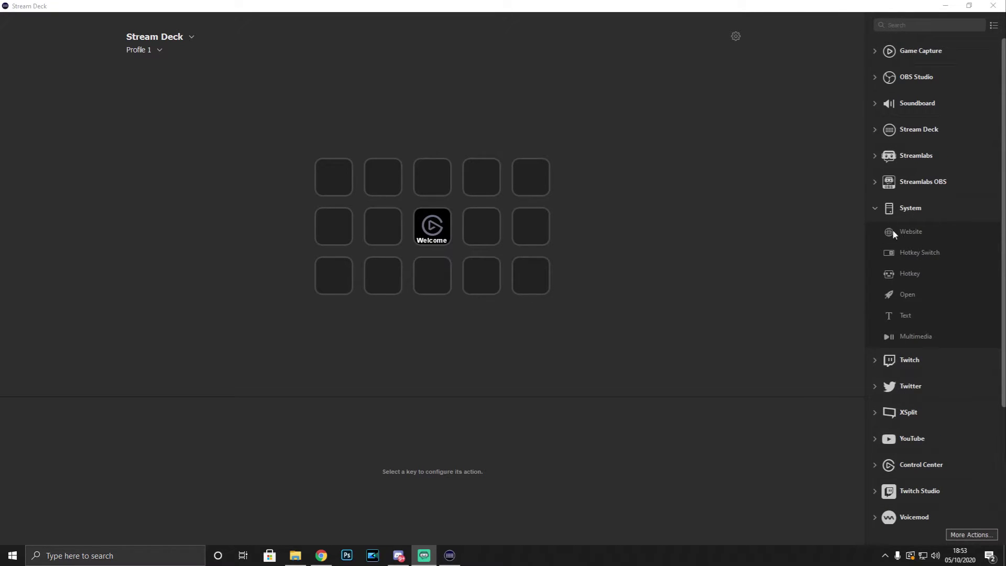
pyautogui.click(874, 156)
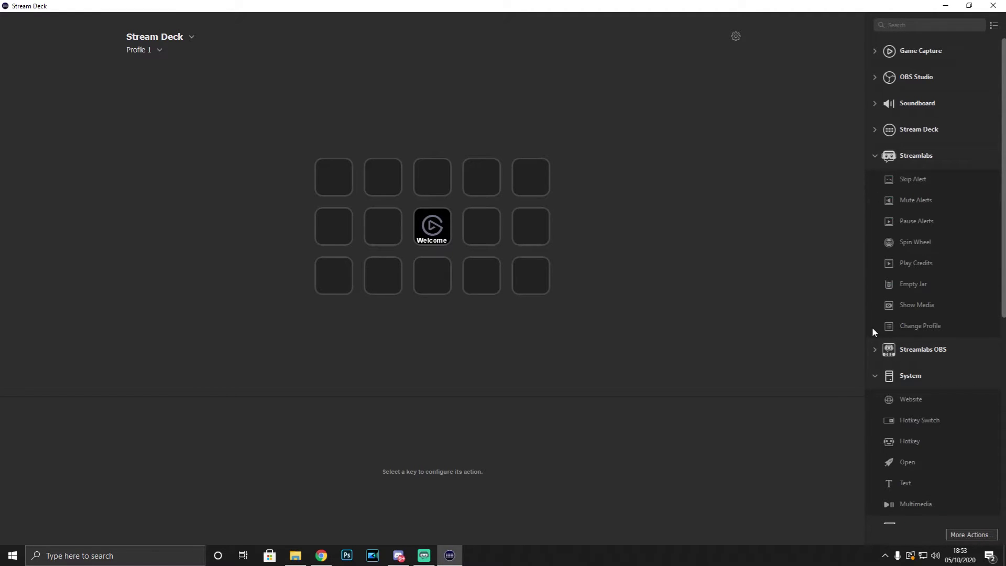
pyautogui.click(876, 350)
pyautogui.scroll(-6, 932, 327)
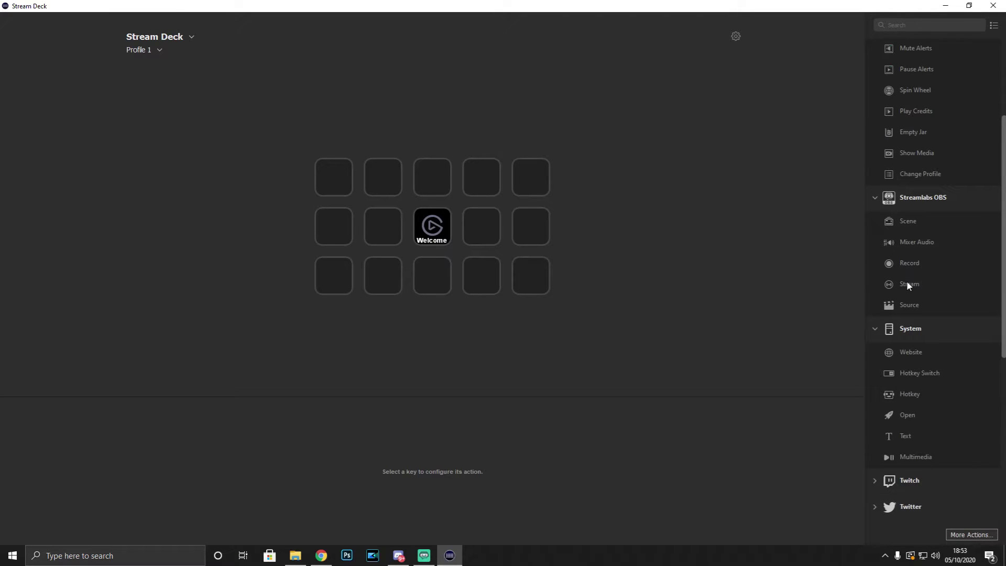
# - Assign the Streamlabs OBS Stream action to the first key of the top row
pyautogui.moveTo(906, 284); pyautogui.dragTo(336, 172)
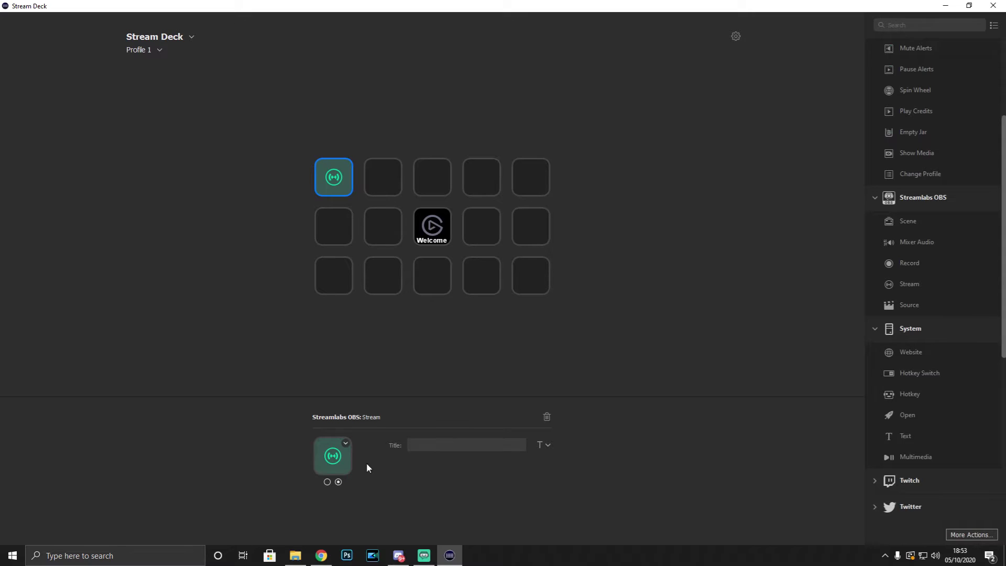
pyautogui.click(346, 445)
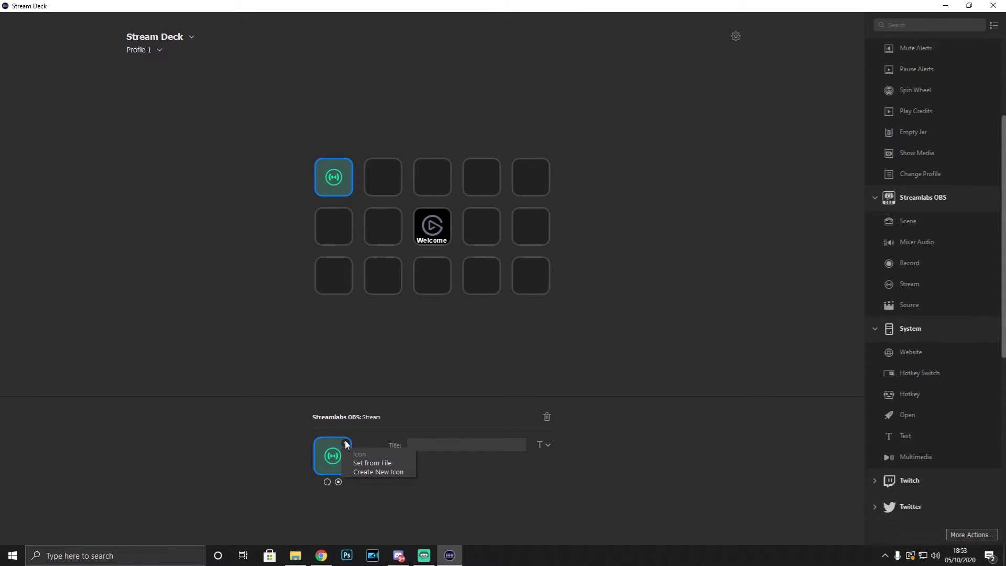
pyautogui.click(399, 416)
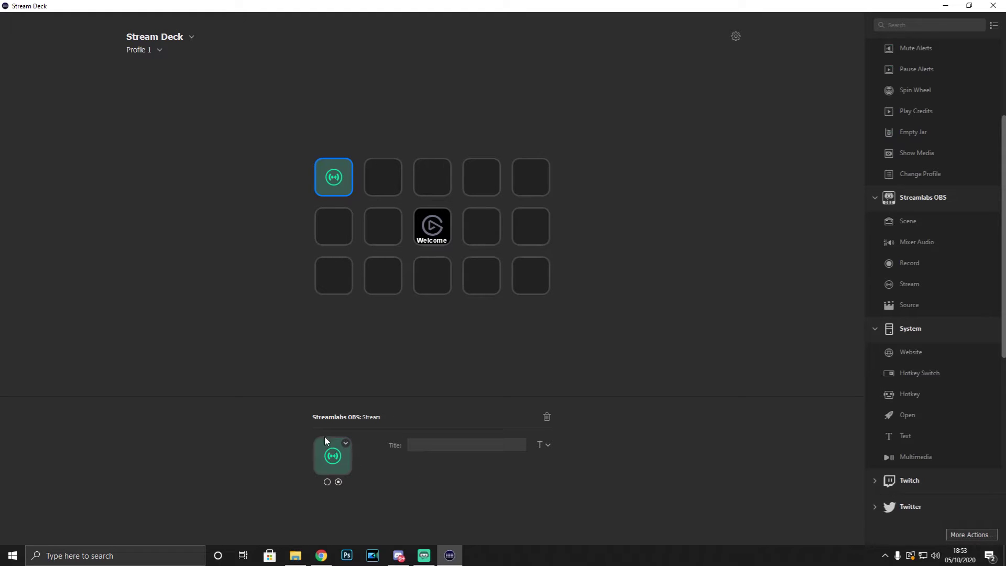
# - Set the Stream key's icon to the LIVE image from the Aurora icon pack's 256x256 Icons, ACTIVE ICONS folder
pyautogui.click(345, 444)
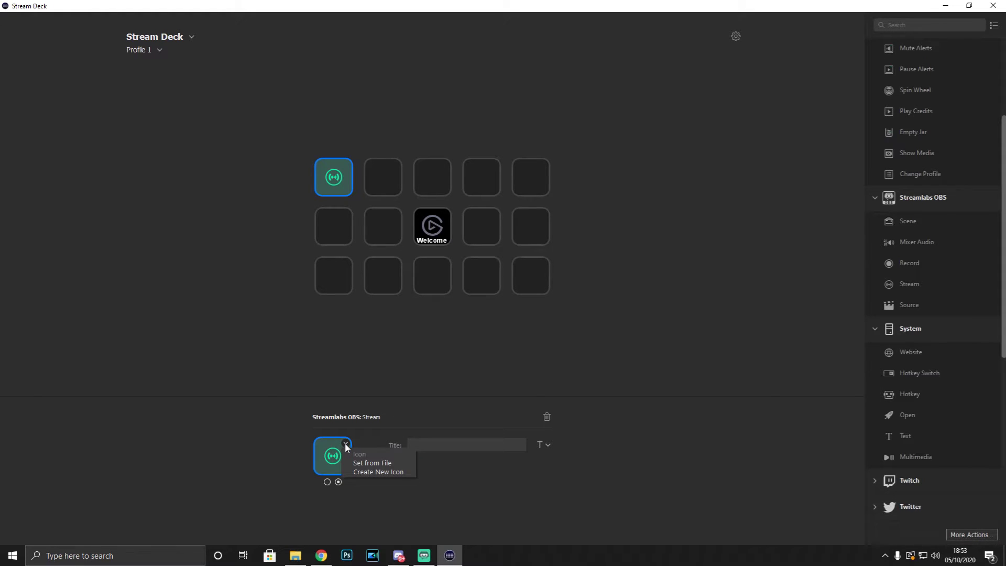
pyautogui.click(381, 464)
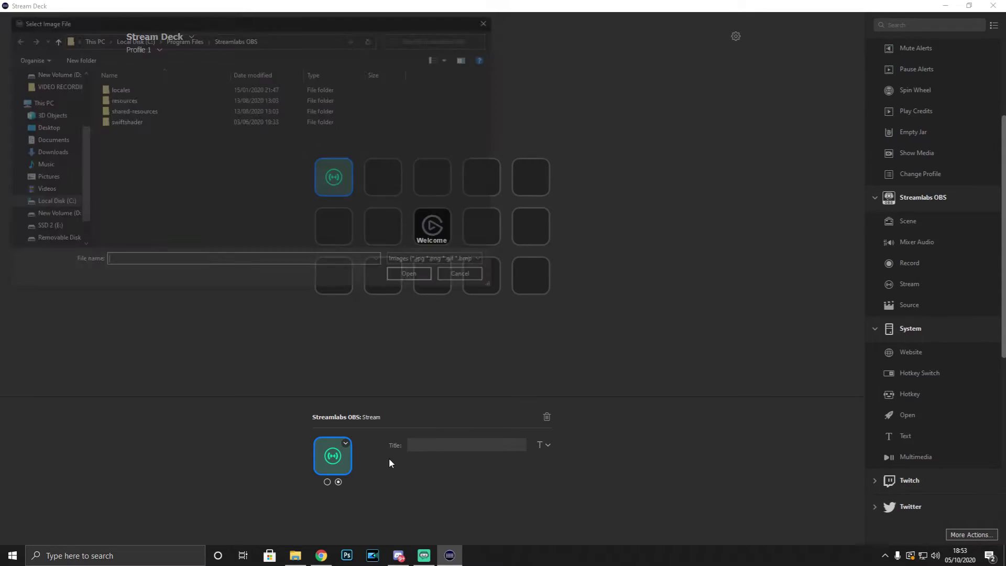
pyautogui.scroll(-1, 82, 202)
pyautogui.click(68, 204)
pyautogui.scroll(-1, 272, 158)
pyautogui.scroll(1, 262, 131)
pyautogui.doubleClick(250, 97)
pyautogui.doubleClick(158, 88)
pyautogui.doubleClick(136, 100)
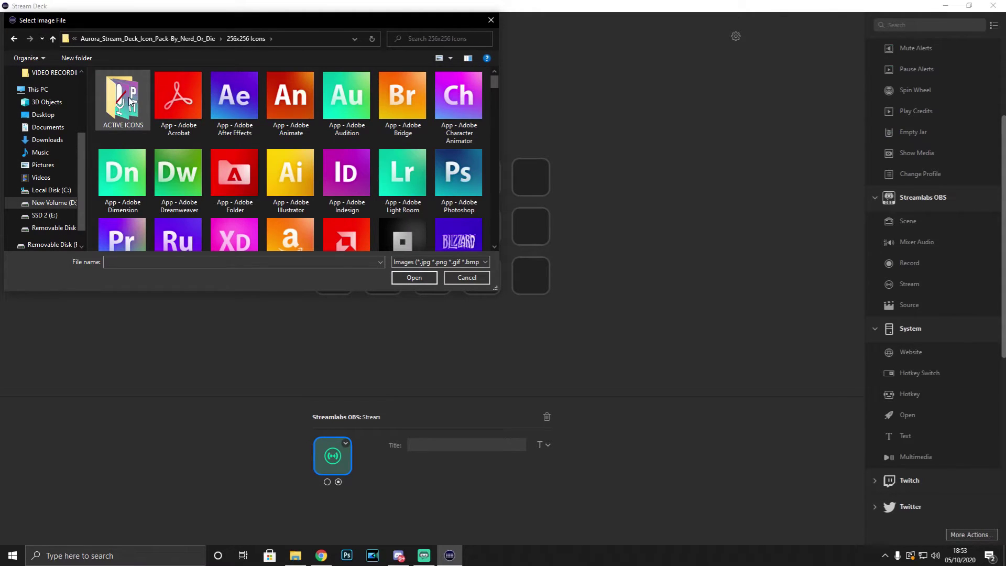
pyautogui.doubleClick(134, 107)
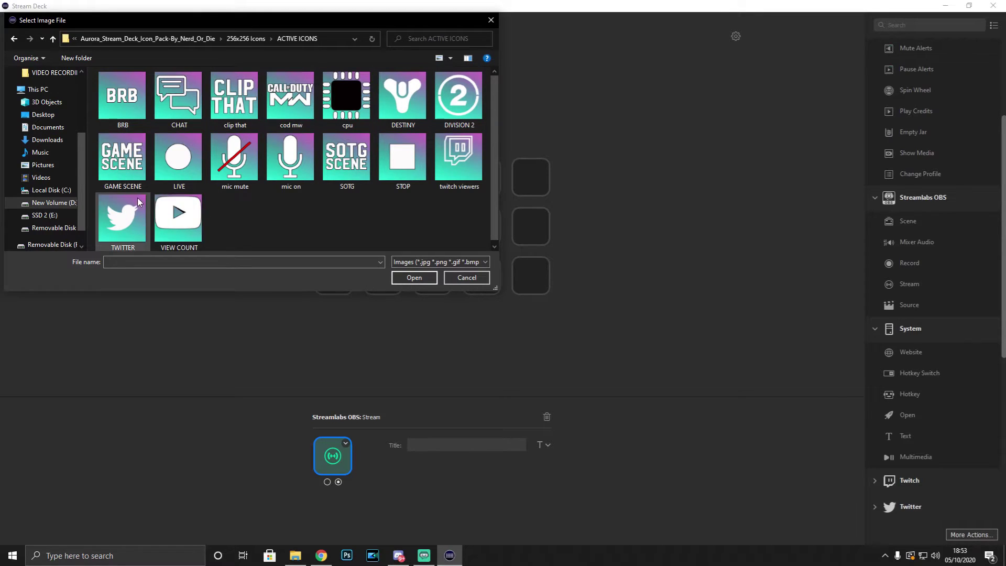
pyautogui.doubleClick(177, 159)
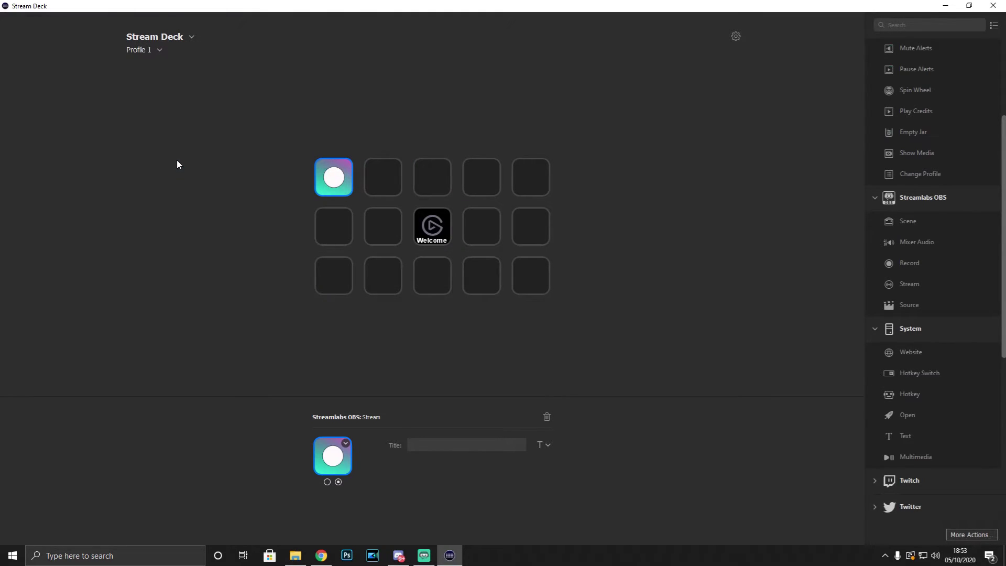
pyautogui.click(308, 178)
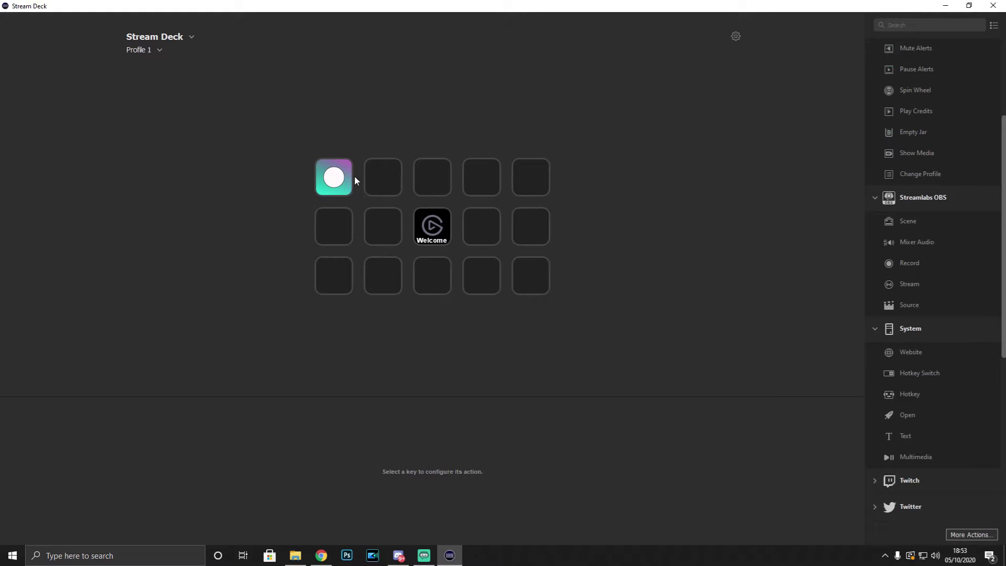
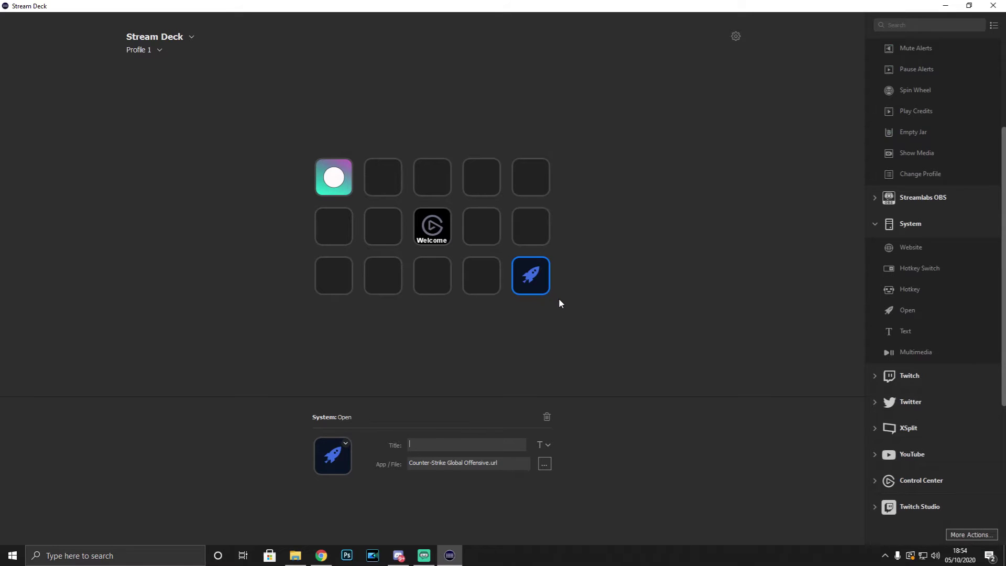
# - Assign the Twitch Viewers action to the first key of the middle row and check its account options
pyautogui.click(874, 223)
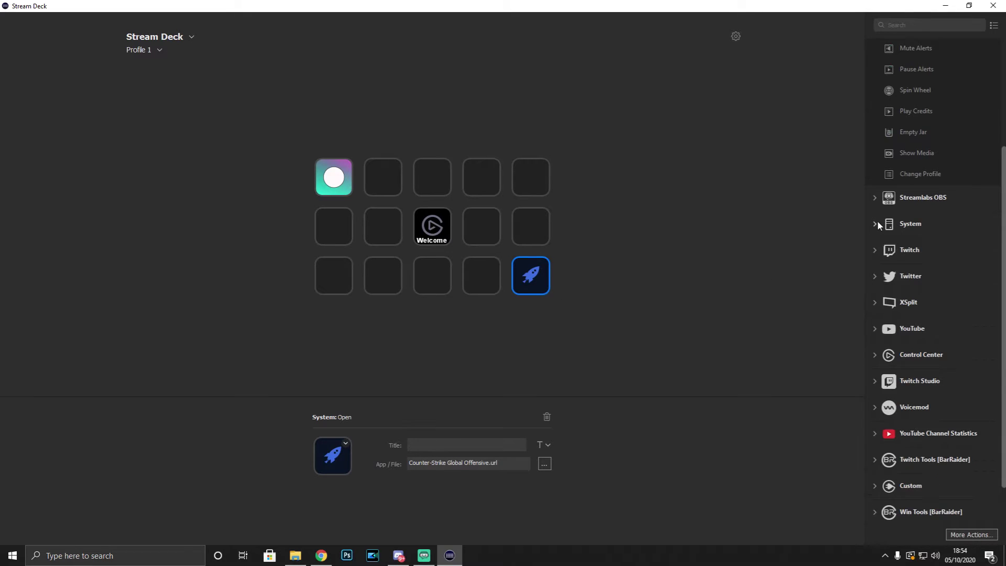
pyautogui.click(876, 250)
pyautogui.scroll(-2, 928, 267)
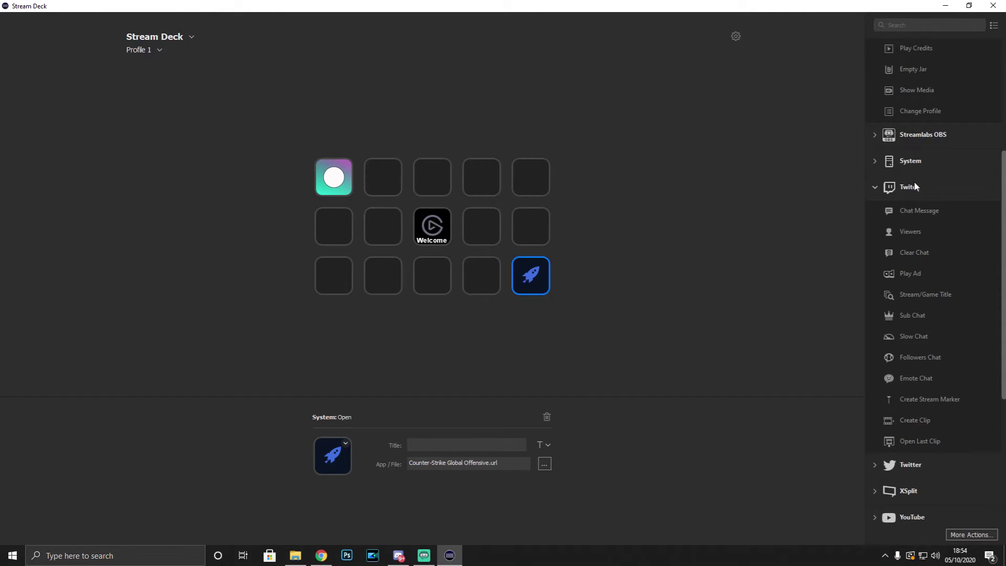
pyautogui.moveTo(919, 228); pyautogui.dragTo(338, 227)
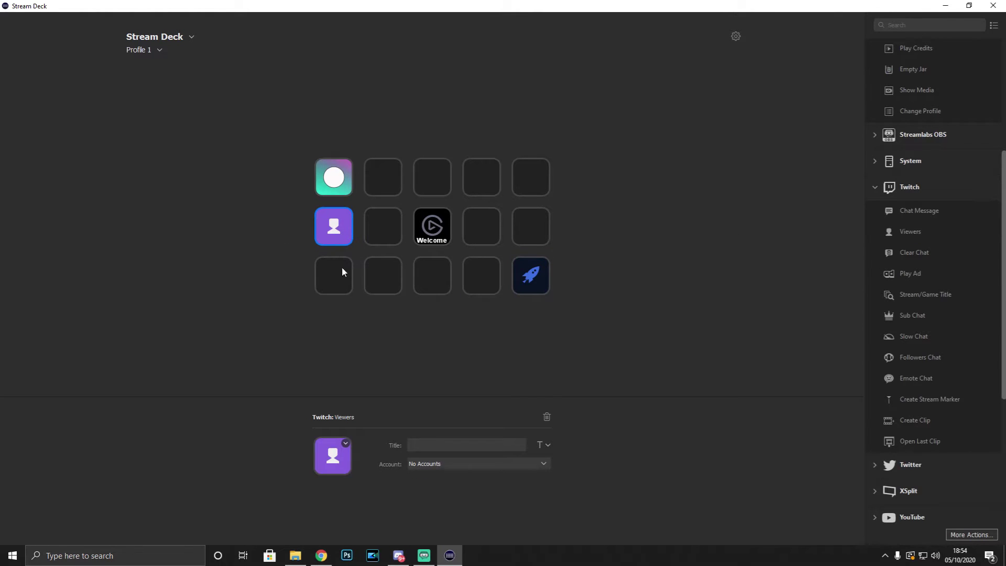
pyautogui.click(469, 463)
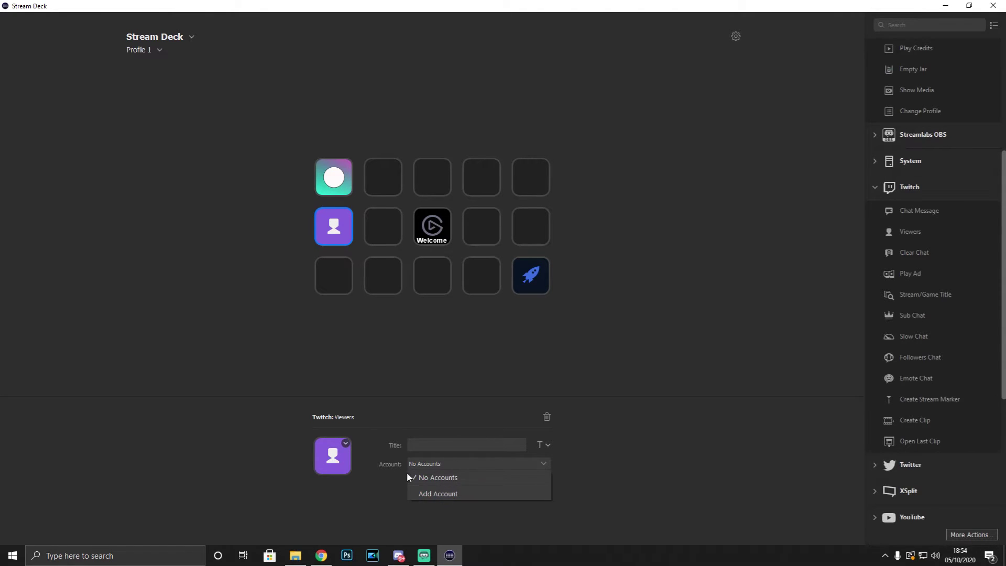
pyautogui.click(393, 350)
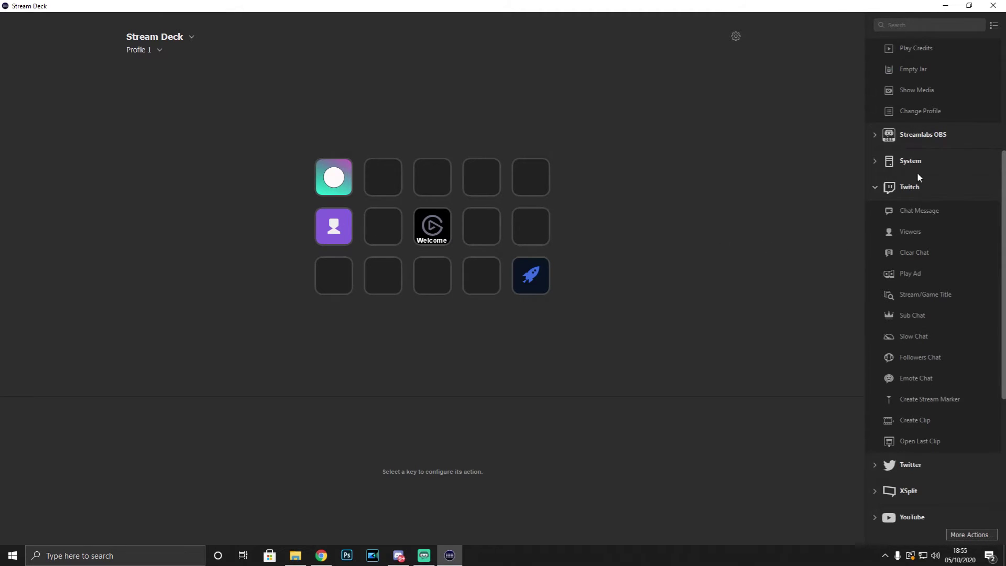
# - Assign the Twitter Tweet action to the last key of the top row with the tweet text "HSFHSTHSHSHSH"
pyautogui.click(876, 187)
pyautogui.click(875, 235)
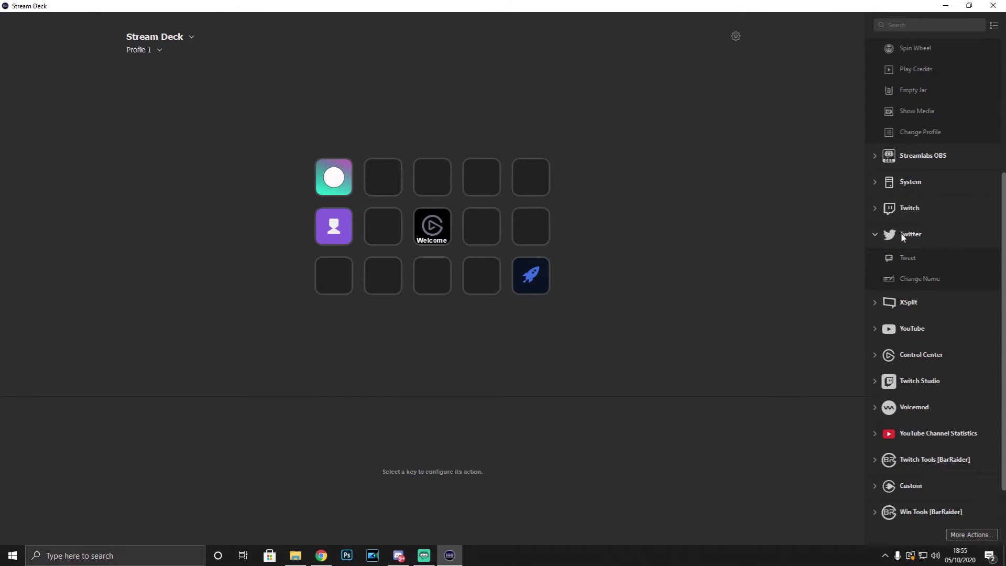
pyautogui.moveTo(909, 257); pyautogui.dragTo(530, 177)
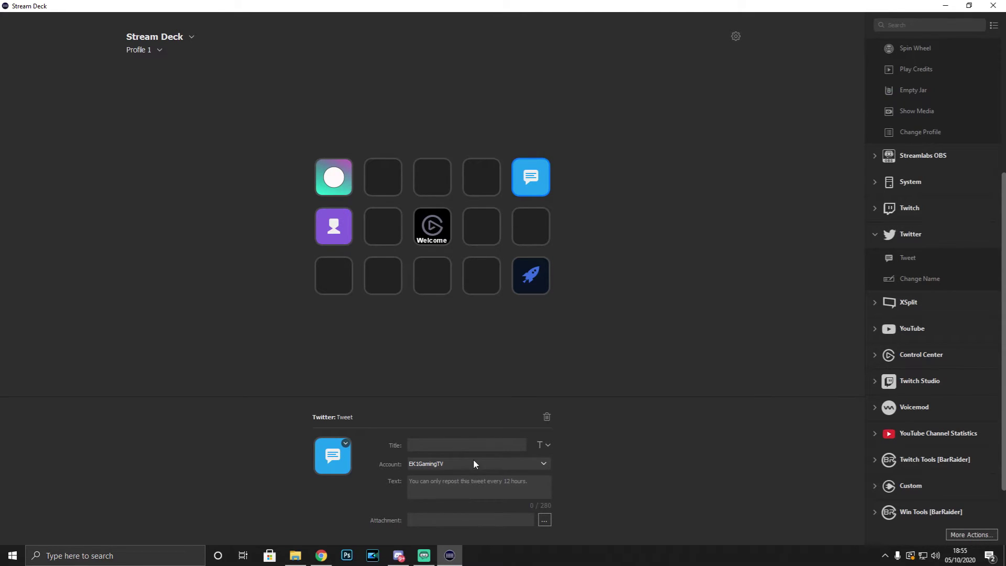
pyautogui.click(440, 487)
pyautogui.write('HSFHSTHSHSHSH')
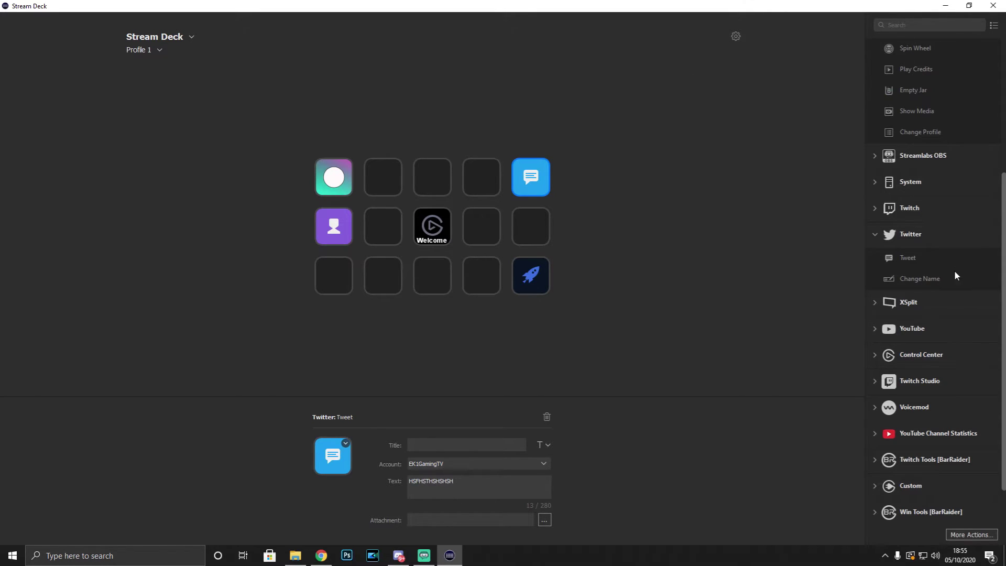
# - Assign the Custom category's CPU action to the last key of the middle row
pyautogui.click(874, 235)
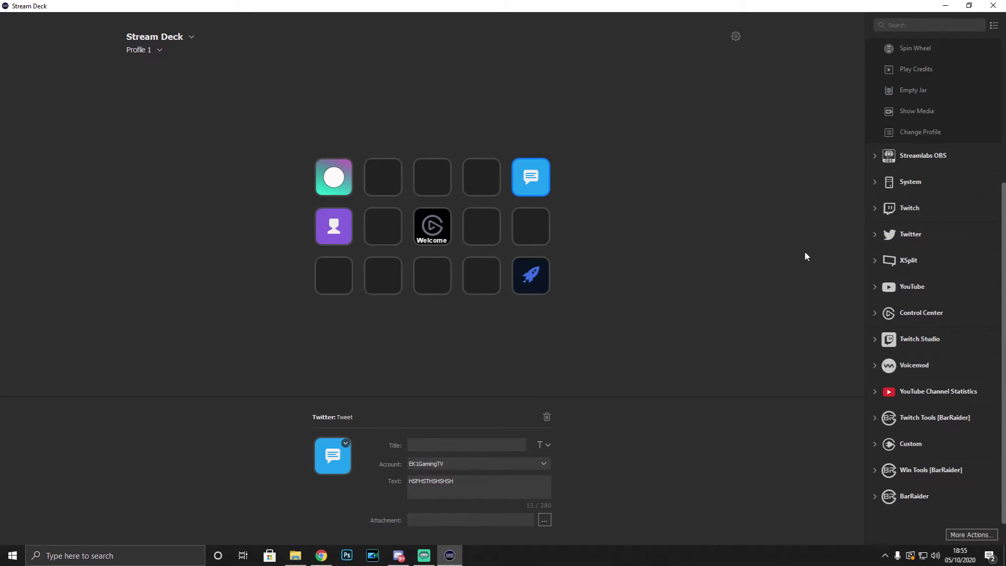
pyautogui.scroll(3, 930, 244)
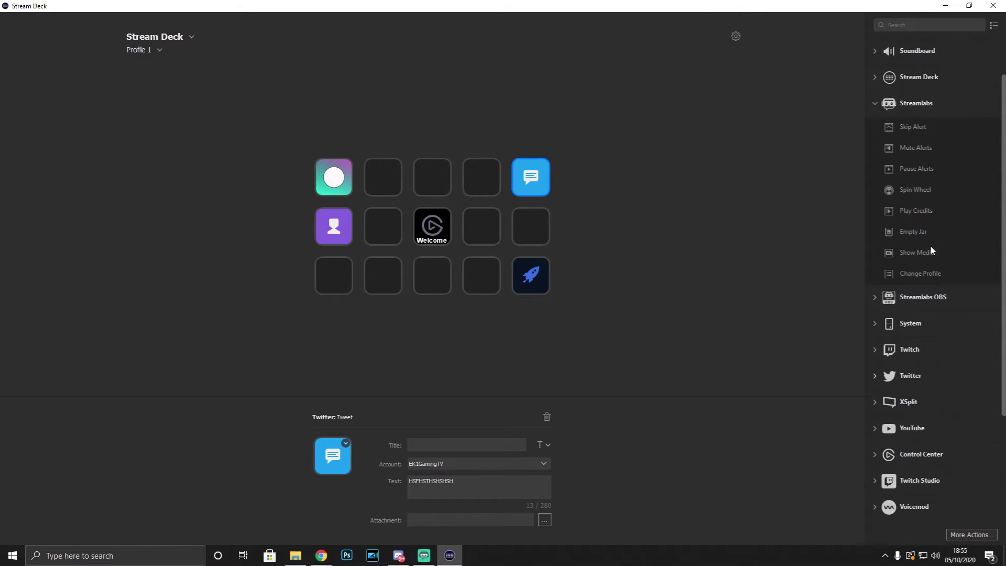
pyautogui.click(873, 103)
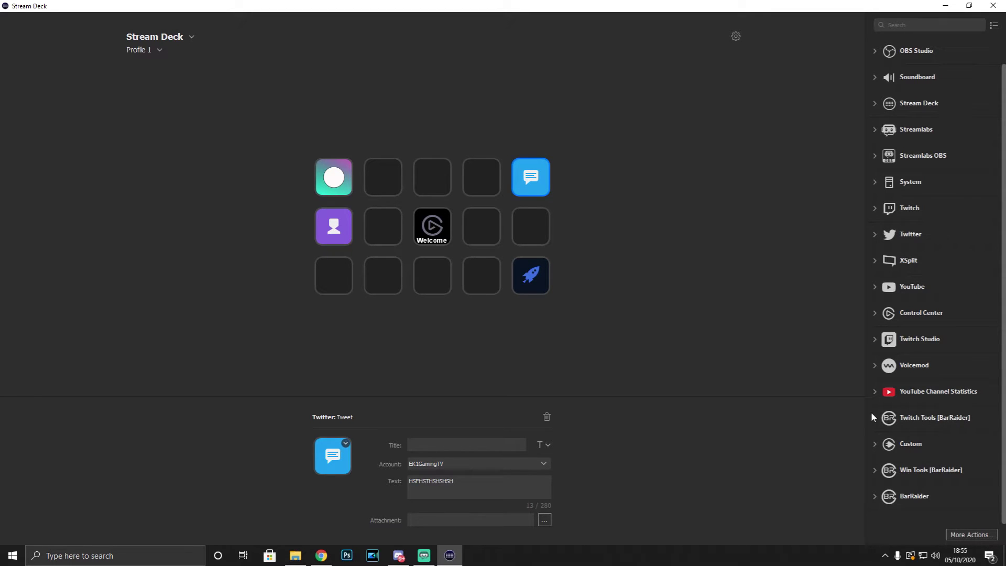
pyautogui.click(875, 443)
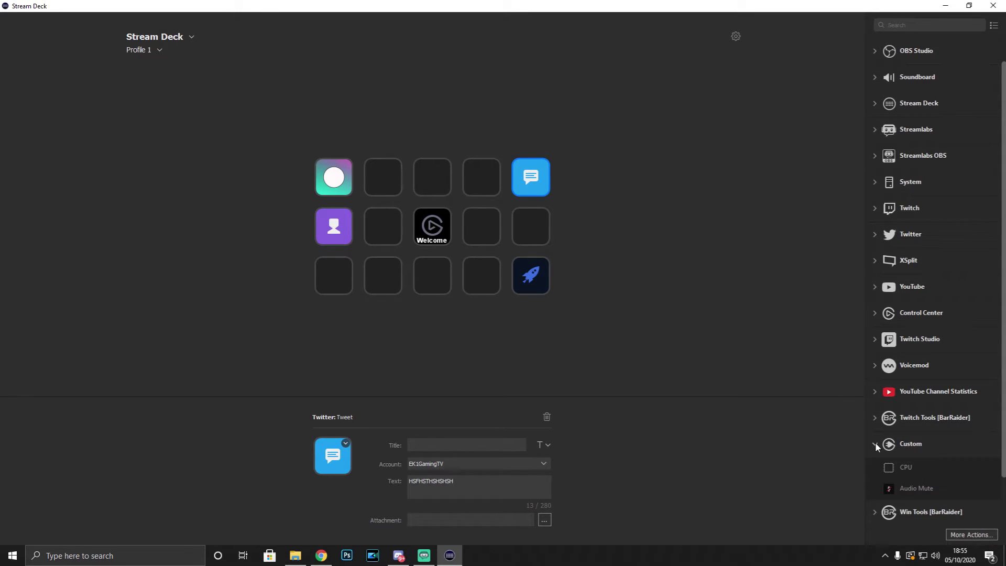
pyautogui.moveTo(907, 466); pyautogui.dragTo(531, 240)
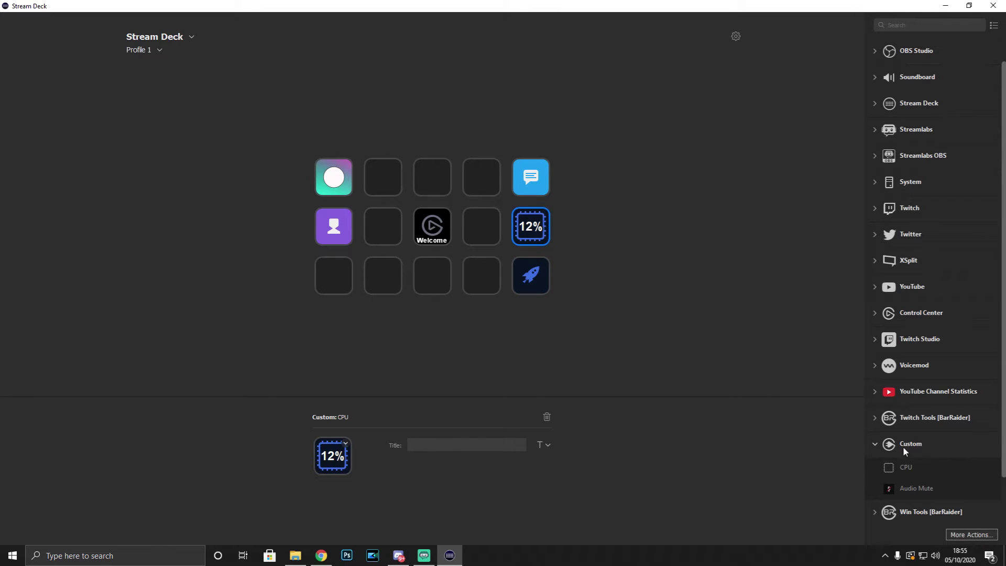
# - Browse the catalogue of additional actions and install the iCUE plugin by Corsair
pyautogui.click(973, 535)
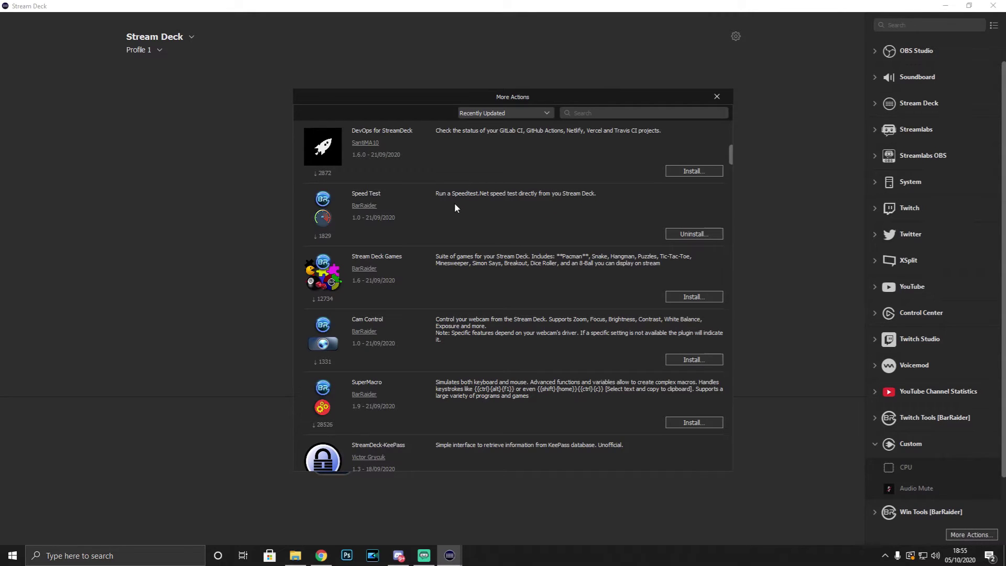
pyautogui.scroll(-15, 476, 214)
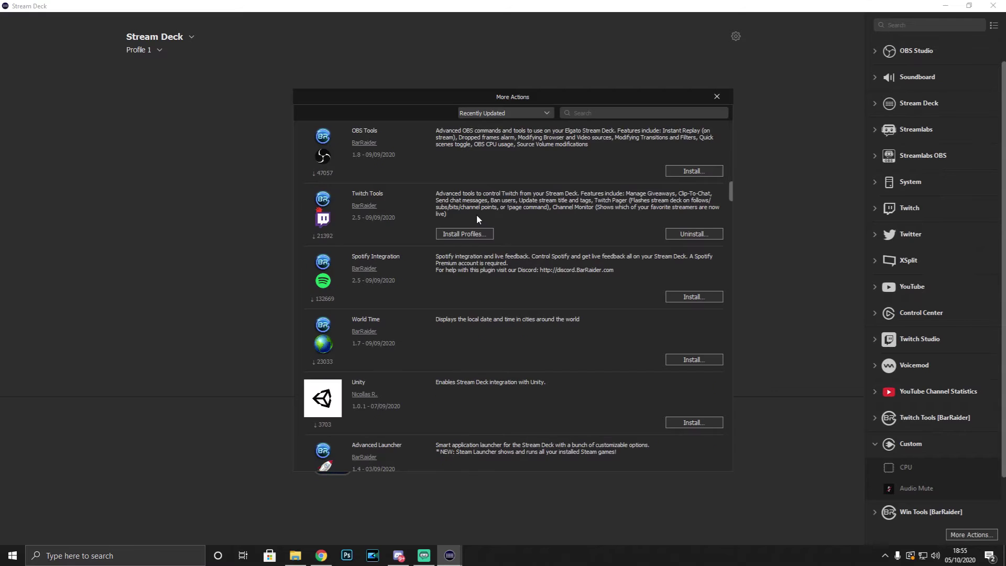
pyautogui.scroll(-15, 481, 228)
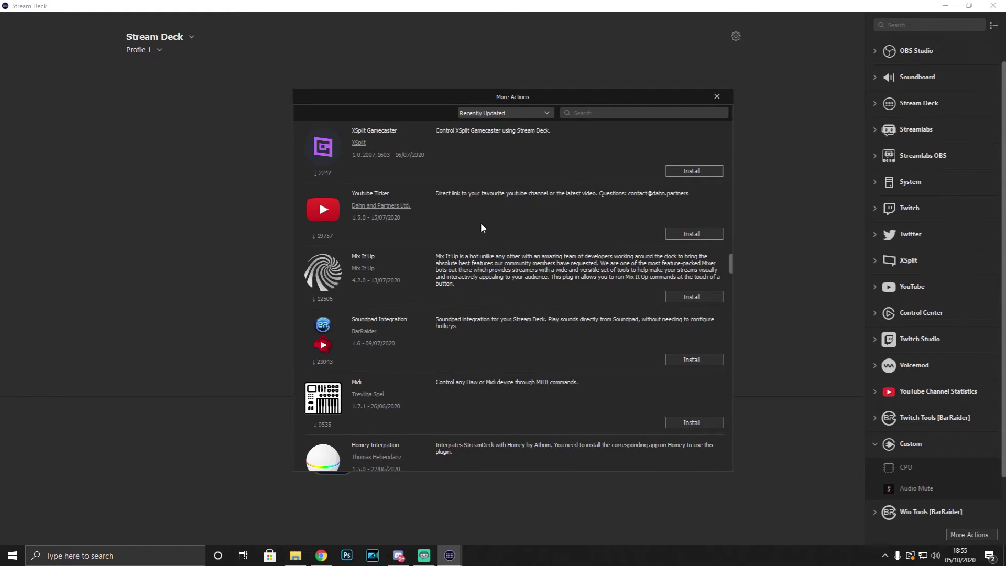
pyautogui.scroll(-15, 481, 227)
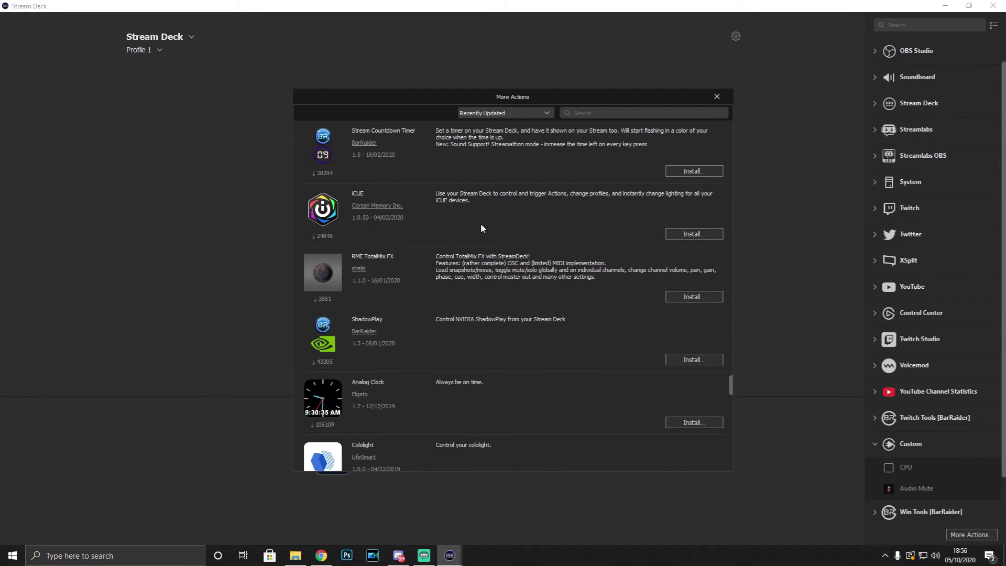
pyautogui.scroll(3, 469, 229)
pyautogui.scroll(-3, 348, 377)
pyautogui.click(692, 233)
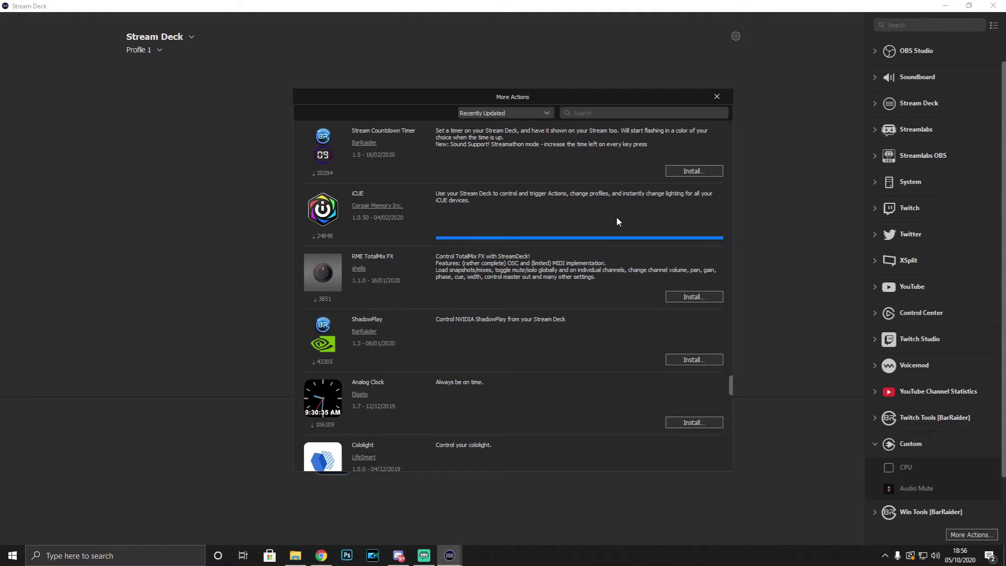
pyautogui.click(717, 96)
# - Place the iCUE Lighting Link action on the fourth key of the bottom row and delete it again
pyautogui.scroll(-3, 965, 435)
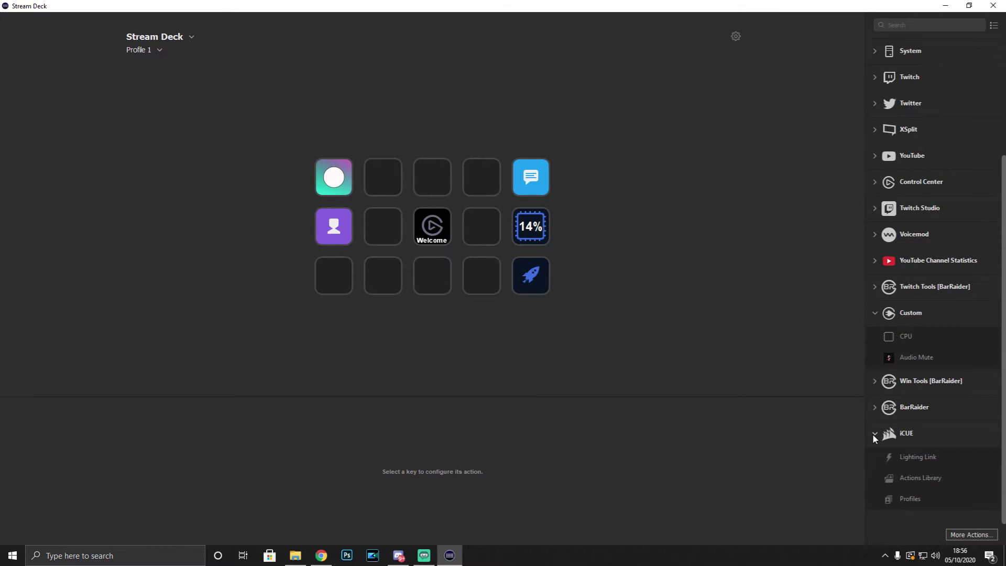
pyautogui.click(925, 435)
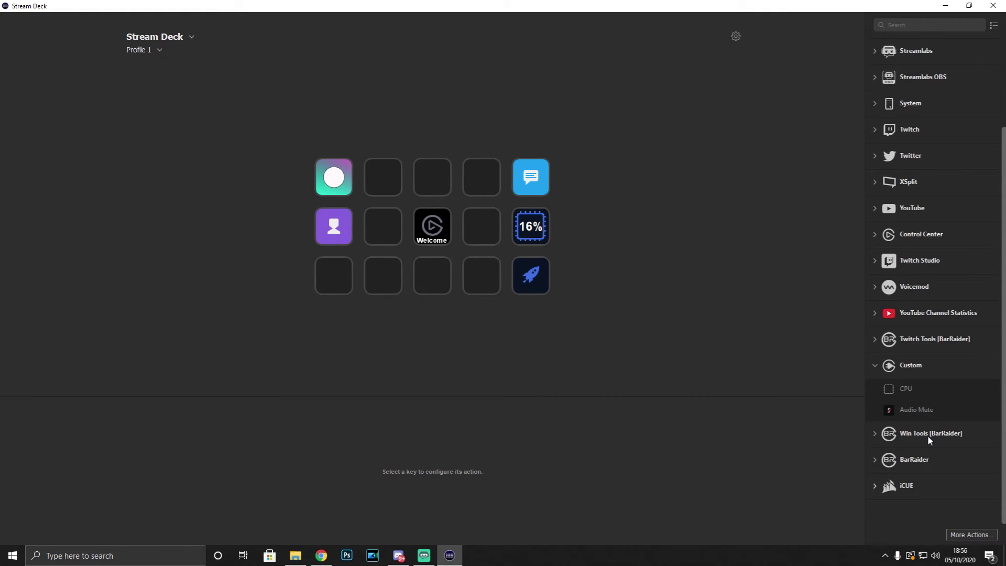
pyautogui.click(874, 482)
pyautogui.scroll(-2, 952, 440)
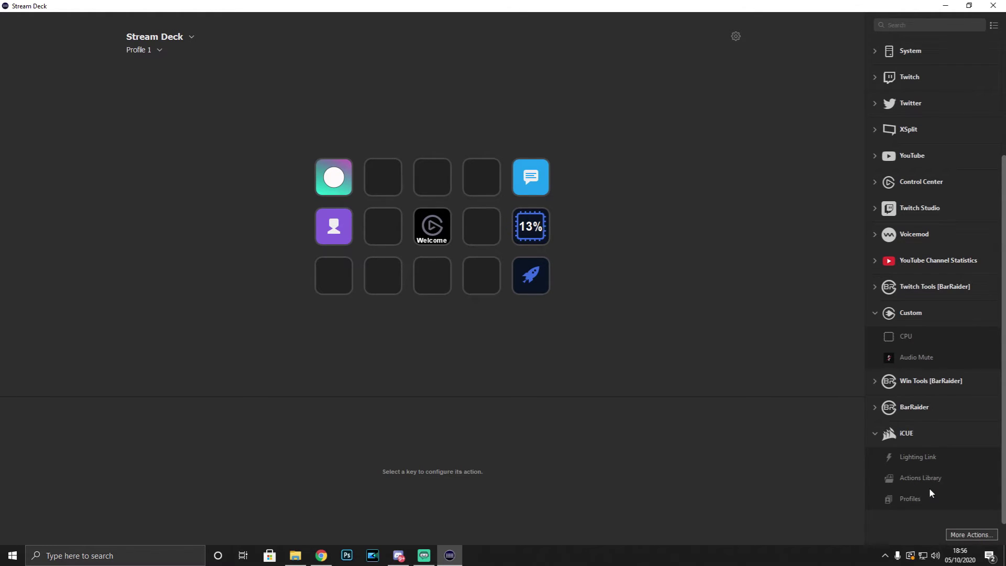
pyautogui.moveTo(935, 454); pyautogui.dragTo(491, 262)
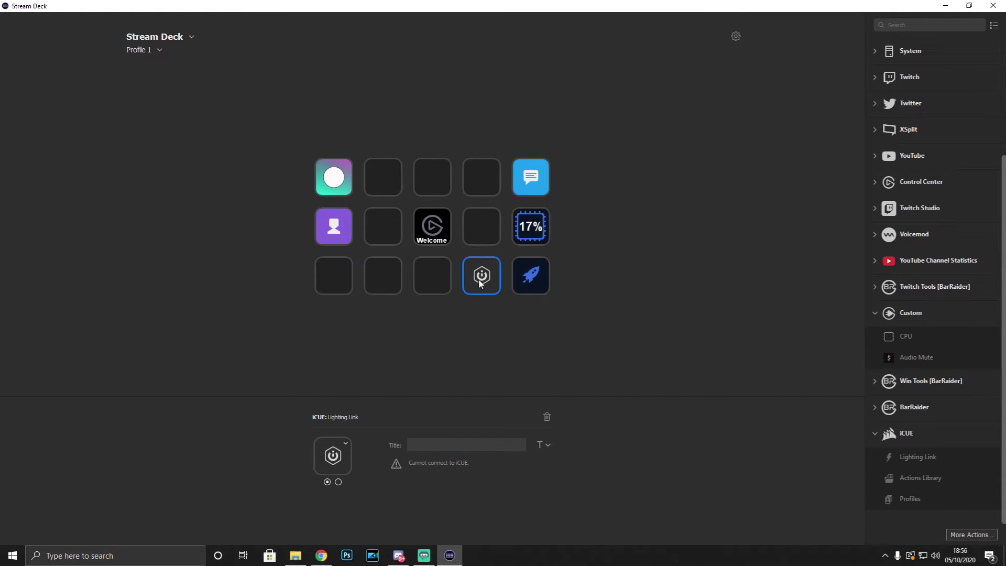
pyautogui.click(547, 415)
pyautogui.click(520, 303)
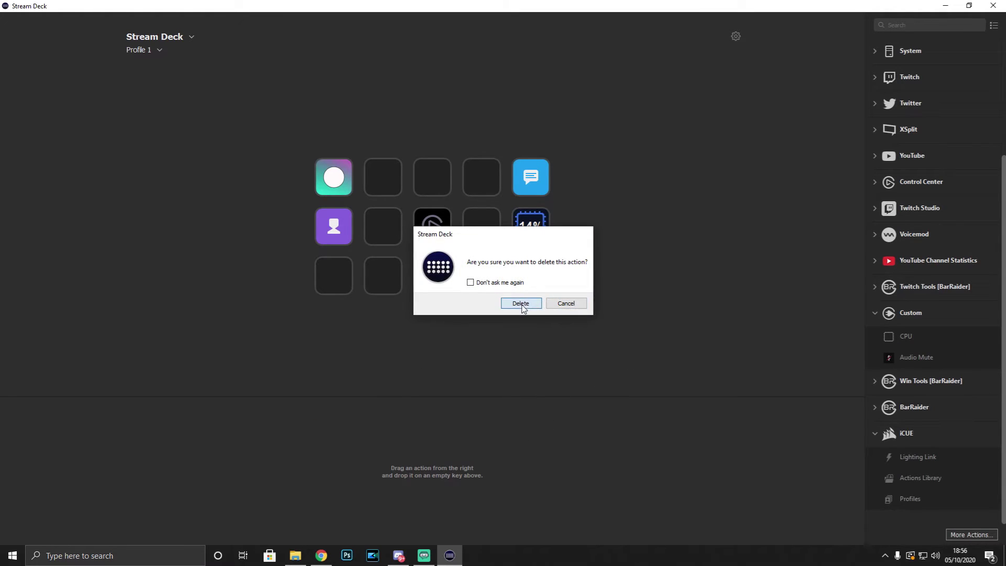
# - Assign the BarRaider Speed Test action to the fourth key of the bottom row
pyautogui.click(876, 433)
pyautogui.click(876, 460)
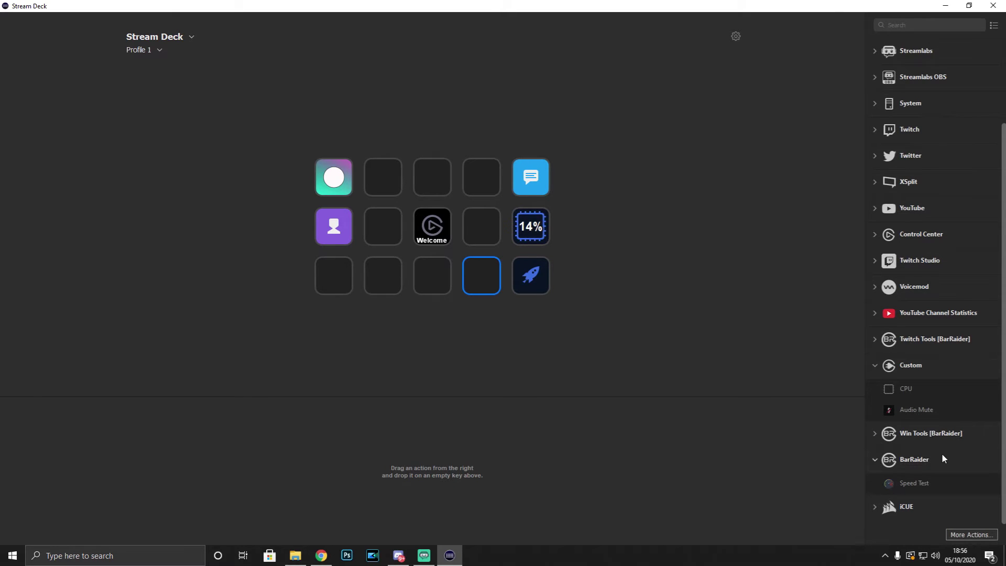
pyautogui.moveTo(917, 483); pyautogui.dragTo(481, 274)
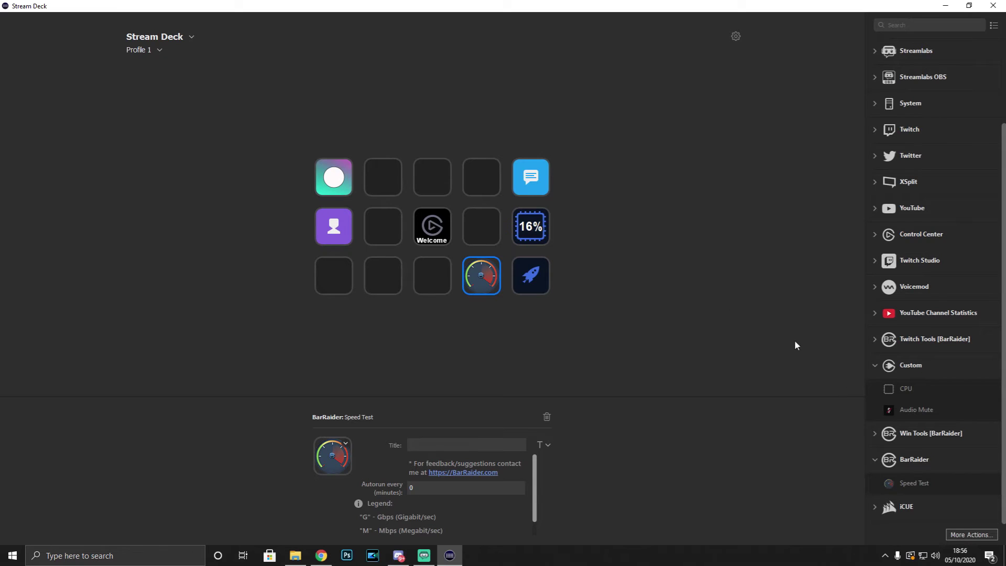
# - Review the actions in the Win Tools [BarRaider] category and collapse the category again
pyautogui.click(874, 460)
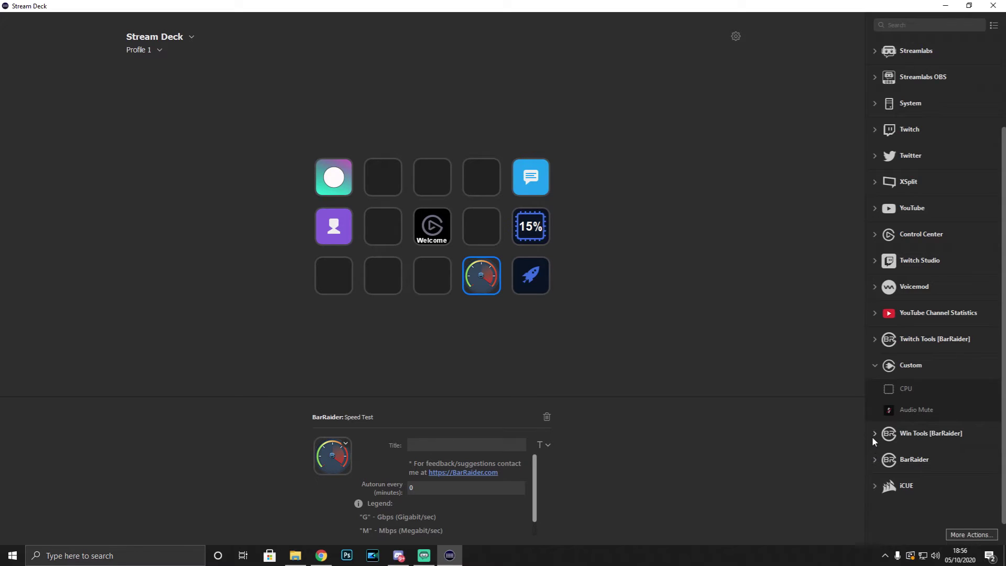
pyautogui.click(875, 433)
pyautogui.scroll(-3, 928, 451)
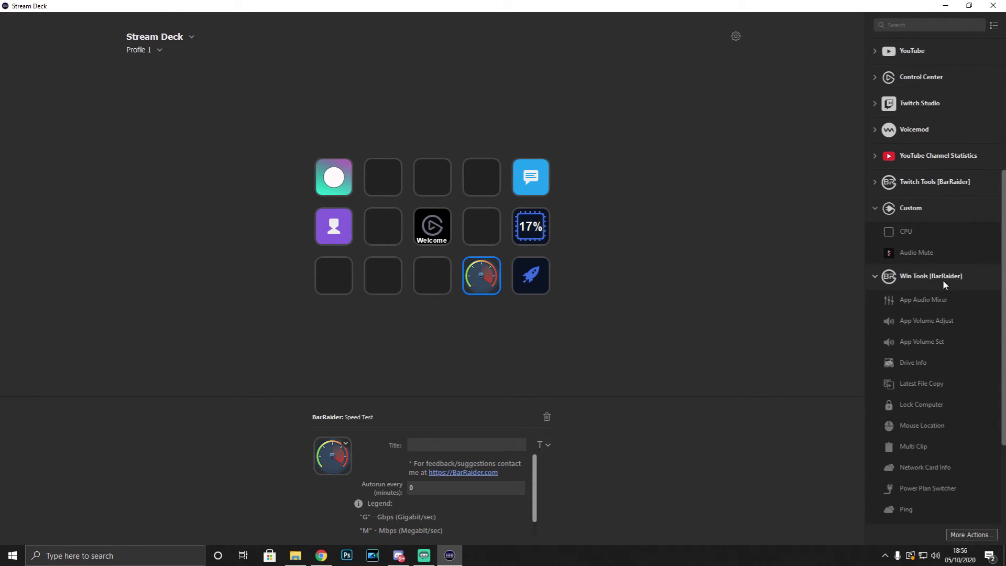
pyautogui.scroll(-3, 942, 314)
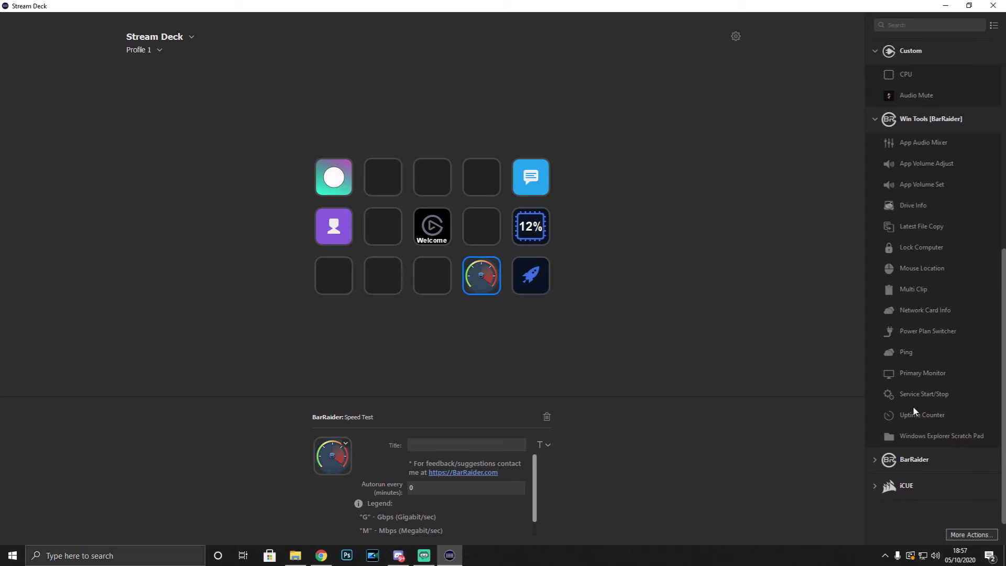
pyautogui.click(916, 454)
pyautogui.scroll(3, 916, 450)
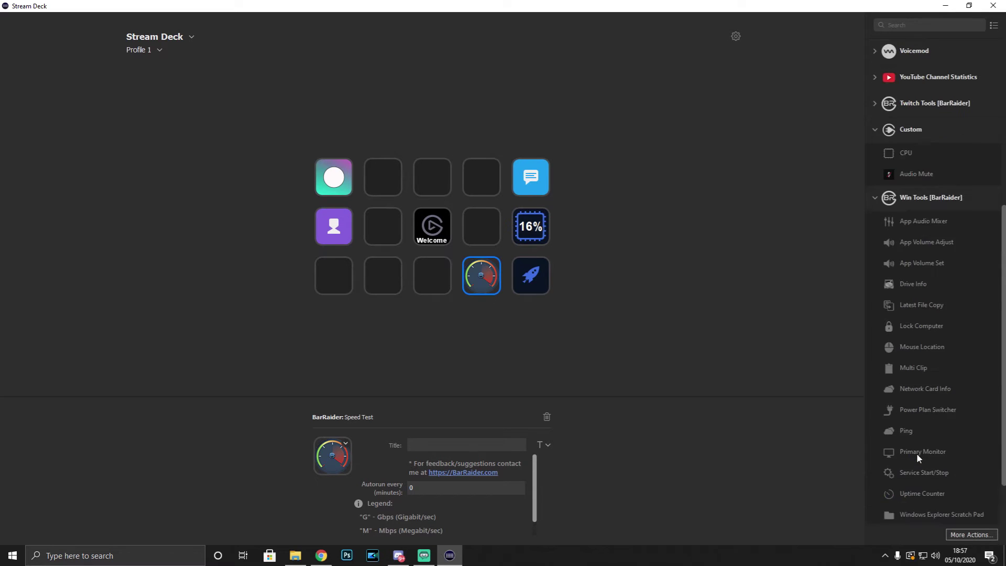
pyautogui.click(878, 274)
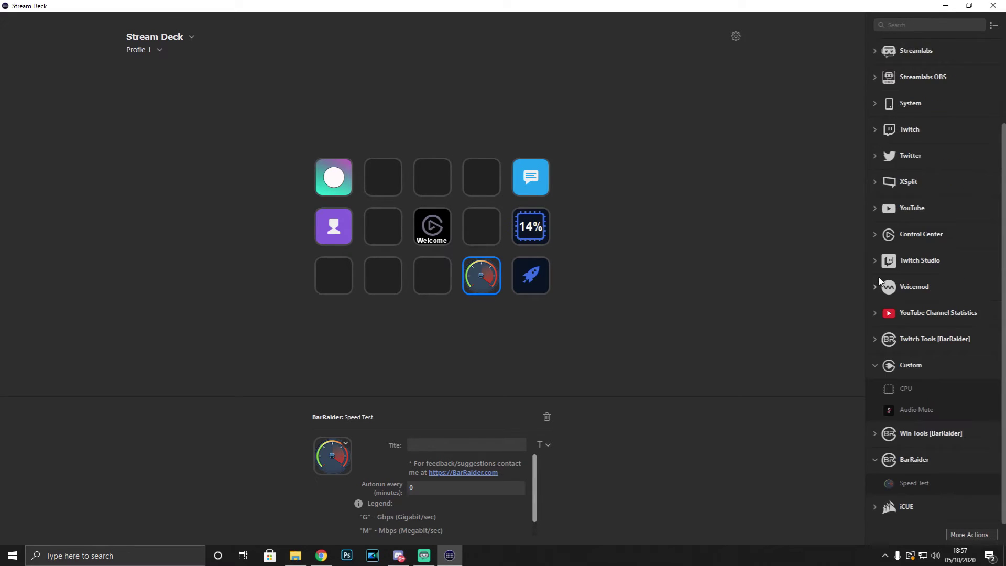
# - Review the Twitch Tools [BarRaider] and YouTube Channel Statistics actions and collapse all expanded plugin categories
pyautogui.click(876, 338)
pyautogui.scroll(-3, 942, 370)
pyautogui.scroll(2, 943, 374)
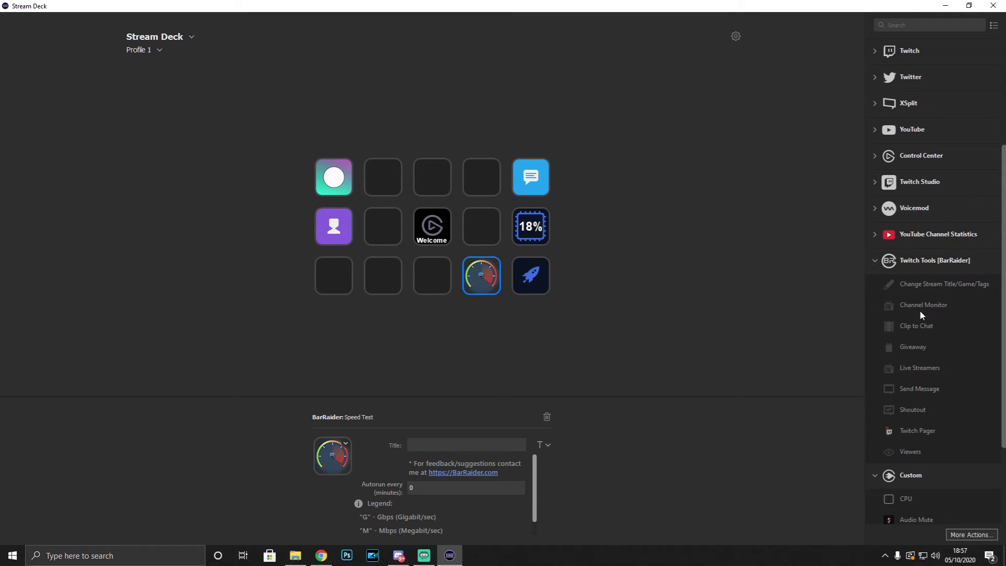
pyautogui.click(874, 234)
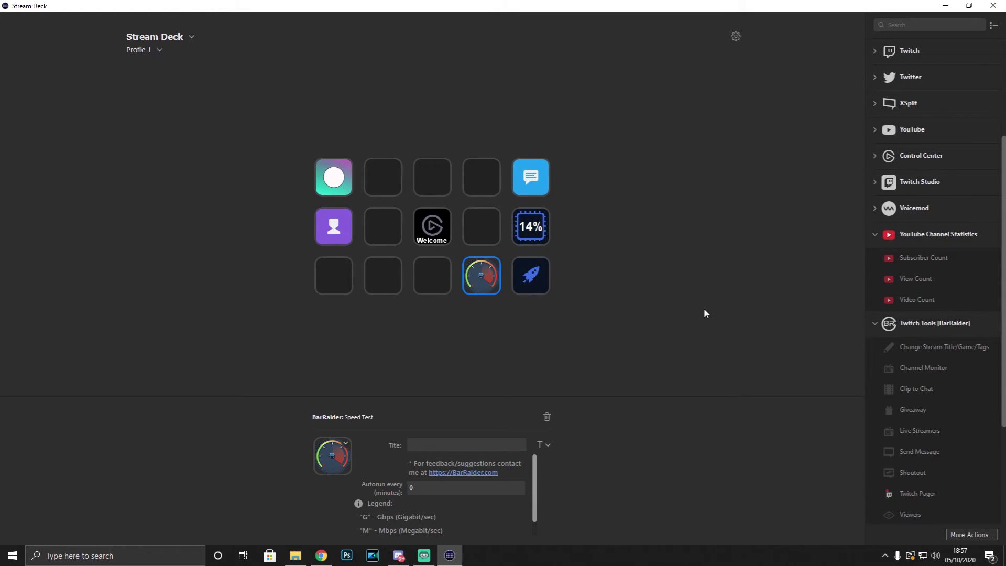
pyautogui.click(877, 236)
pyautogui.click(874, 259)
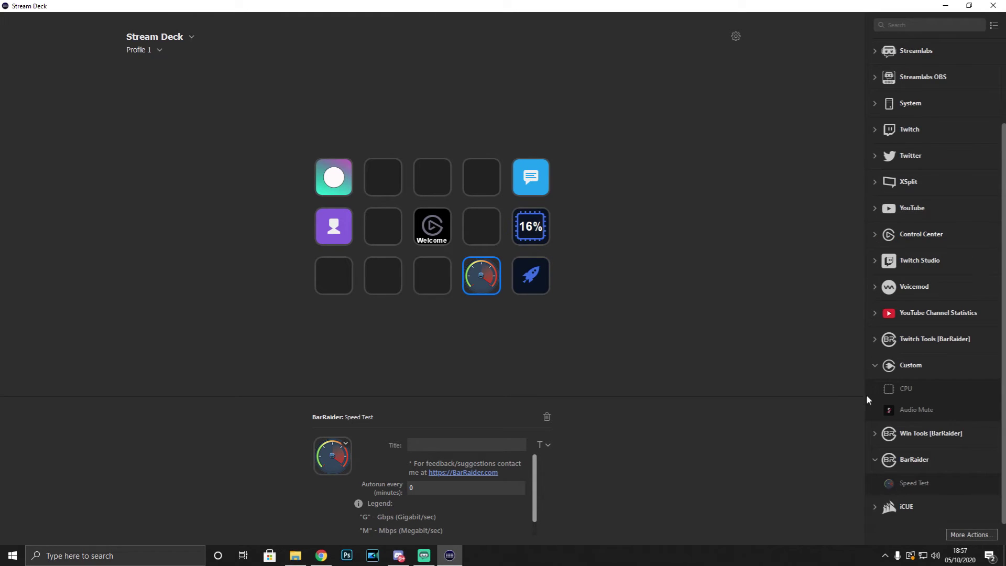
pyautogui.click(875, 366)
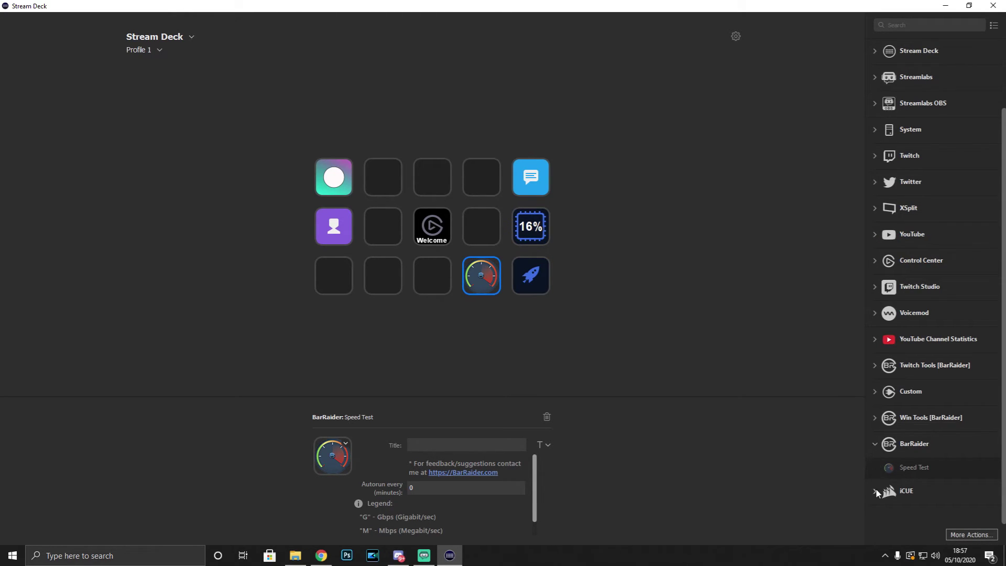
pyautogui.click(874, 443)
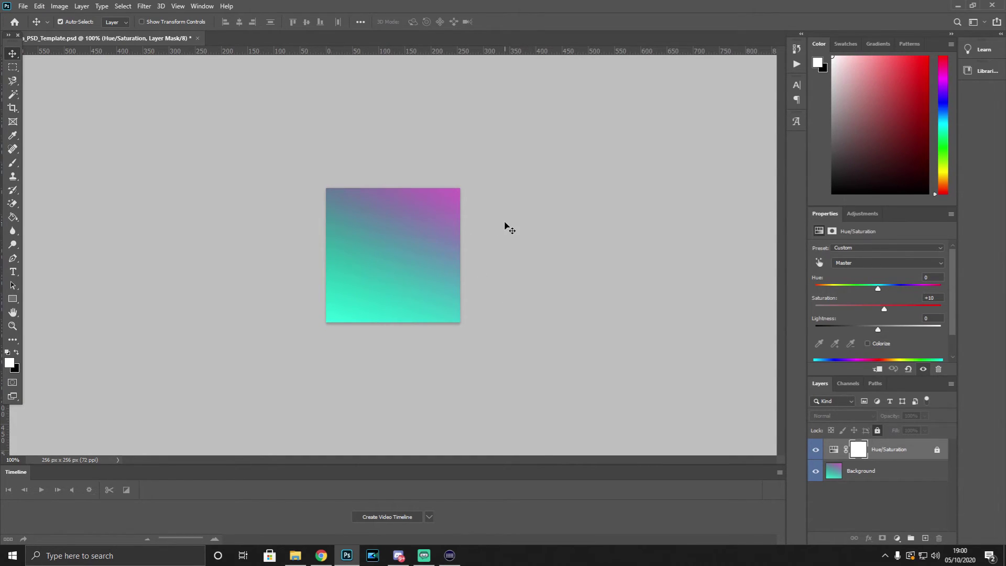
# - Check the canvas size of the icon template in Photoshop and dismiss the dialog
pyautogui.click(61, 6)
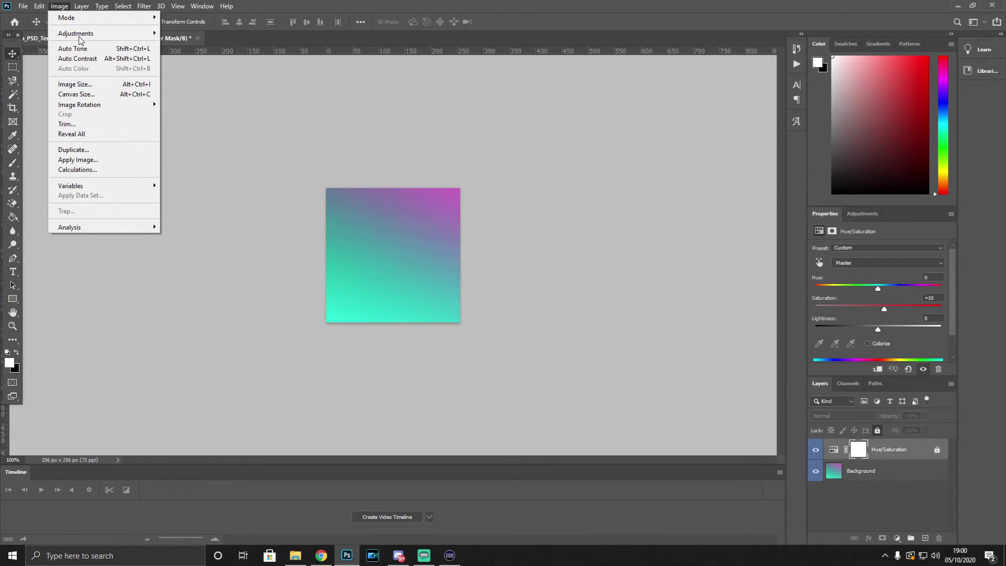
pyautogui.click(90, 95)
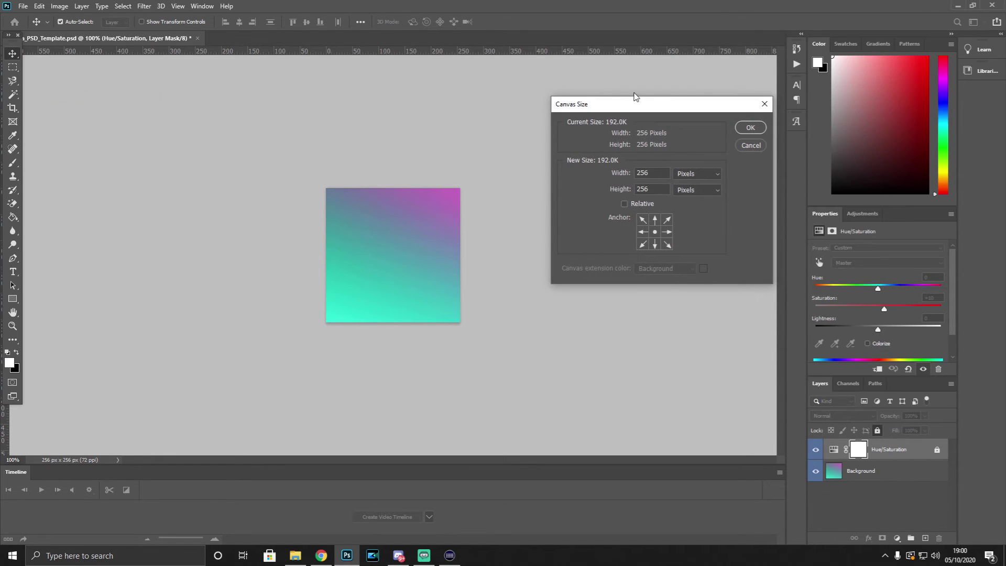
pyautogui.moveTo(673, 109); pyautogui.dragTo(622, 82)
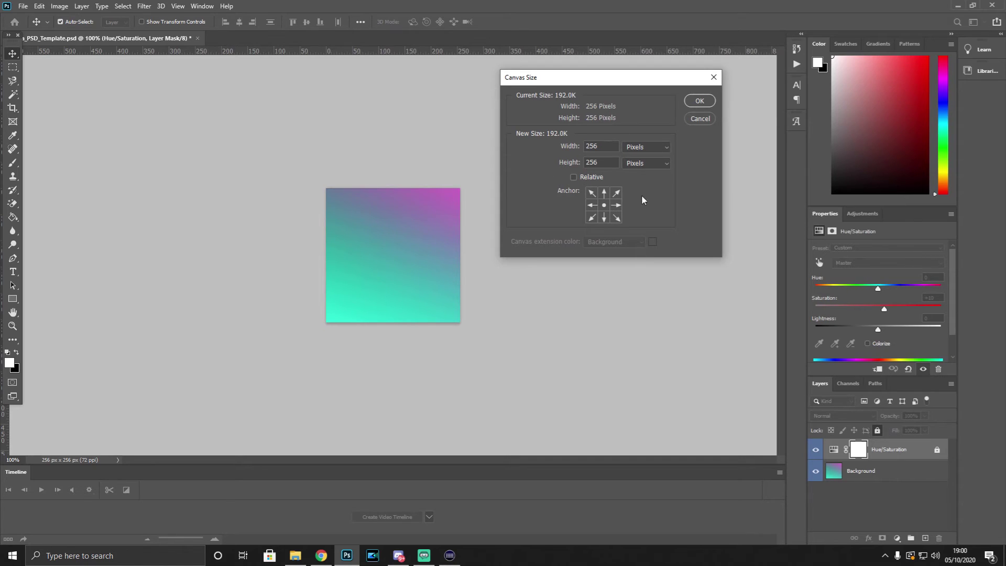
pyautogui.click(700, 119)
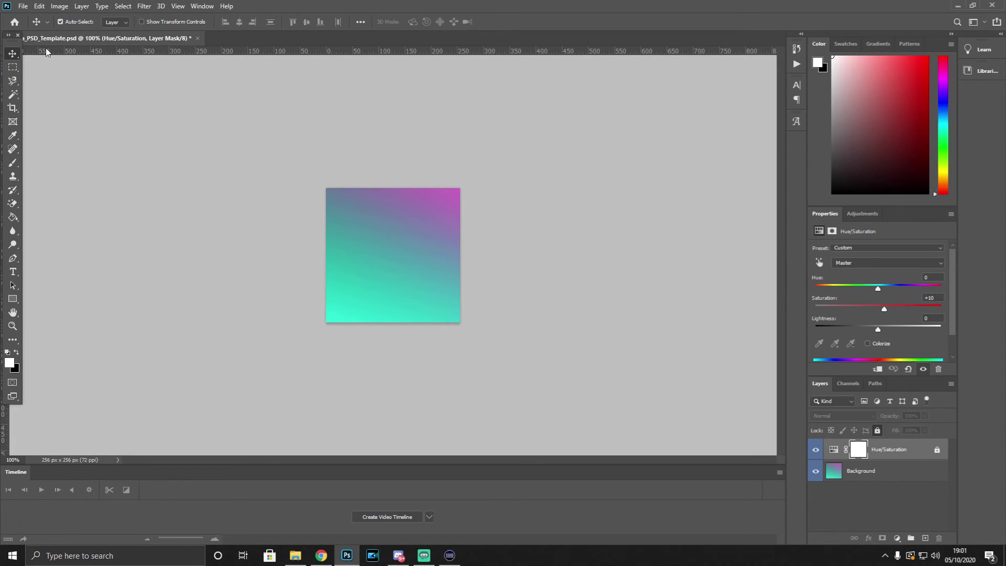
# - Place the ELGATO PNG as an embedded image, scale it to about 7.74%, and centre it horizontally slightly above the template's middle
pyautogui.click(23, 7)
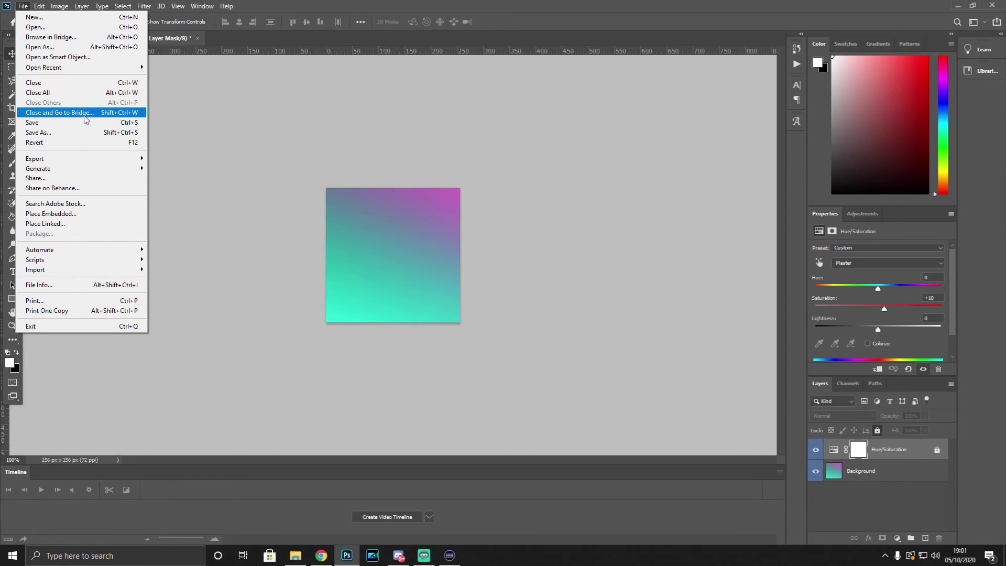
pyautogui.click(79, 214)
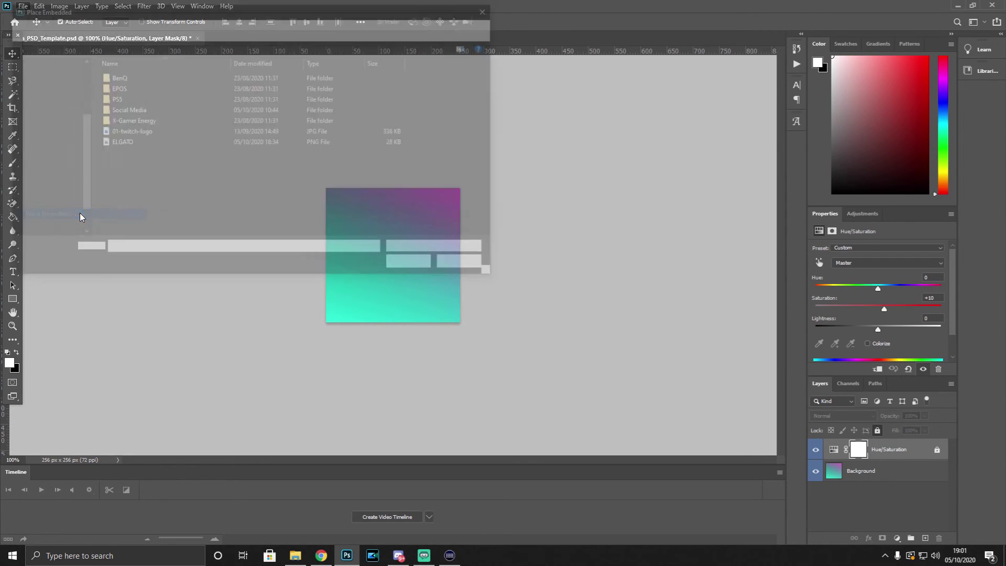
pyautogui.doubleClick(130, 140)
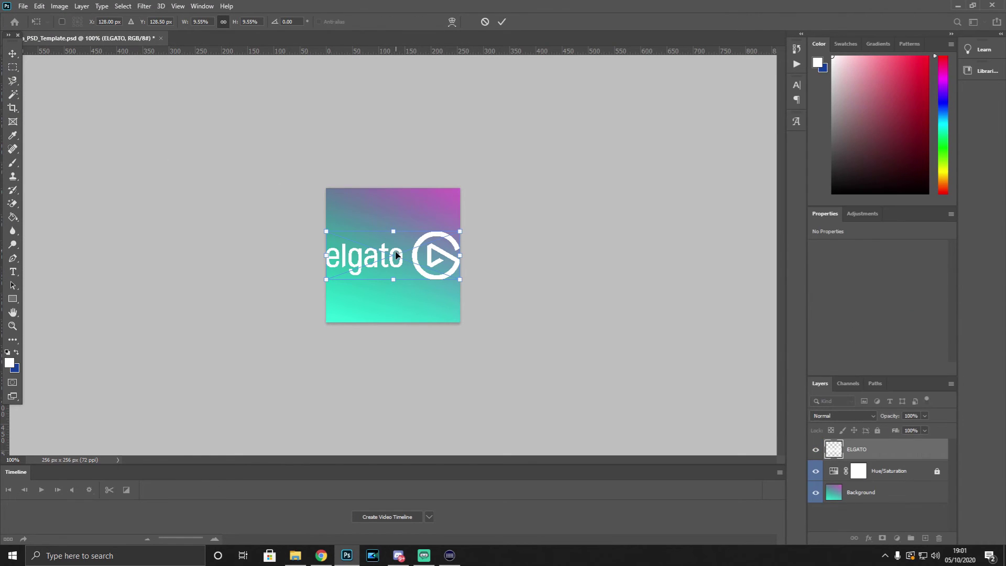
pyautogui.moveTo(325, 232); pyautogui.dragTo(351, 240)
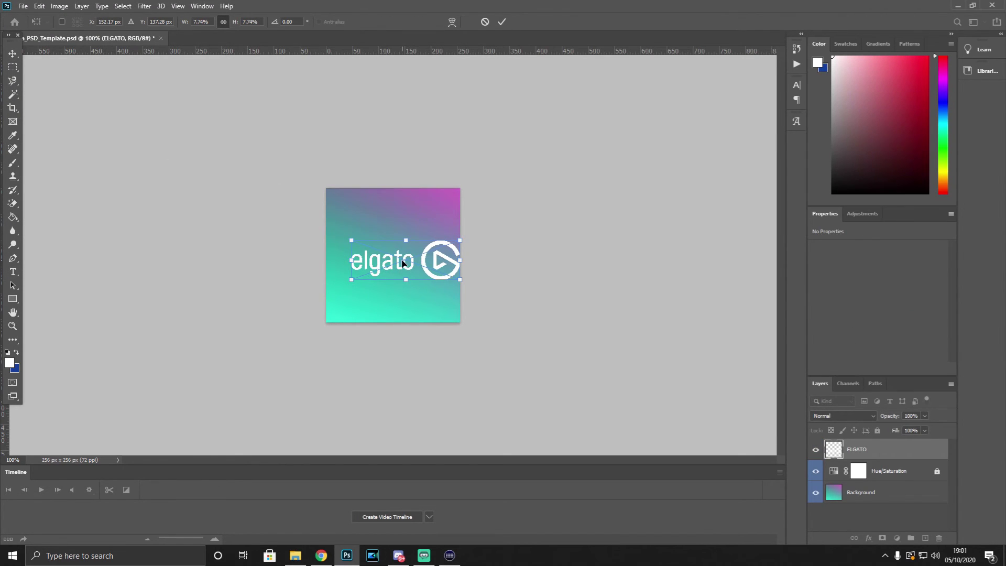
pyautogui.moveTo(404, 263); pyautogui.dragTo(391, 253)
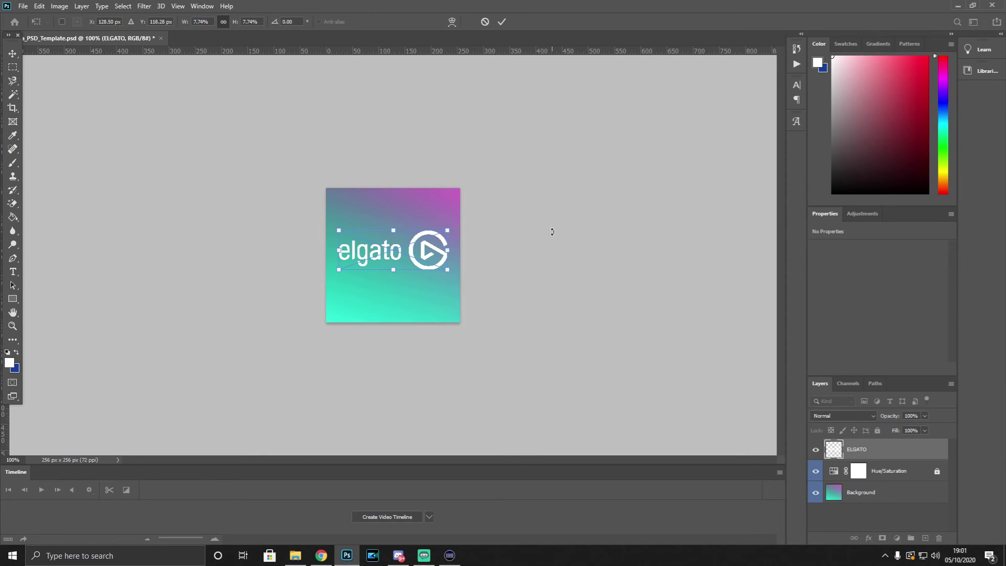
pyautogui.click(12, 54)
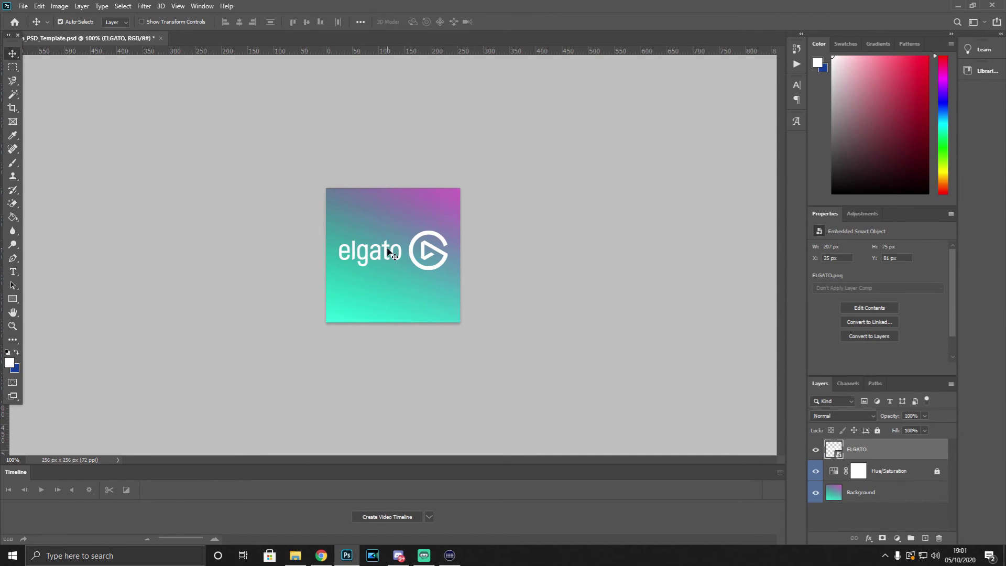
# - Look up the quick PNG export option for the icon without exporting
pyautogui.click(24, 6)
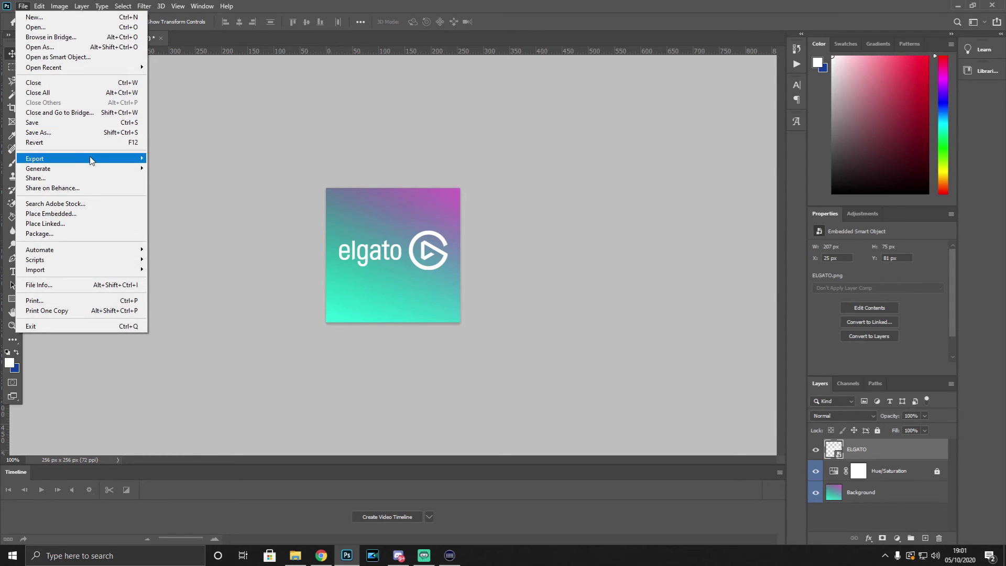
pyautogui.moveTo(93, 161)
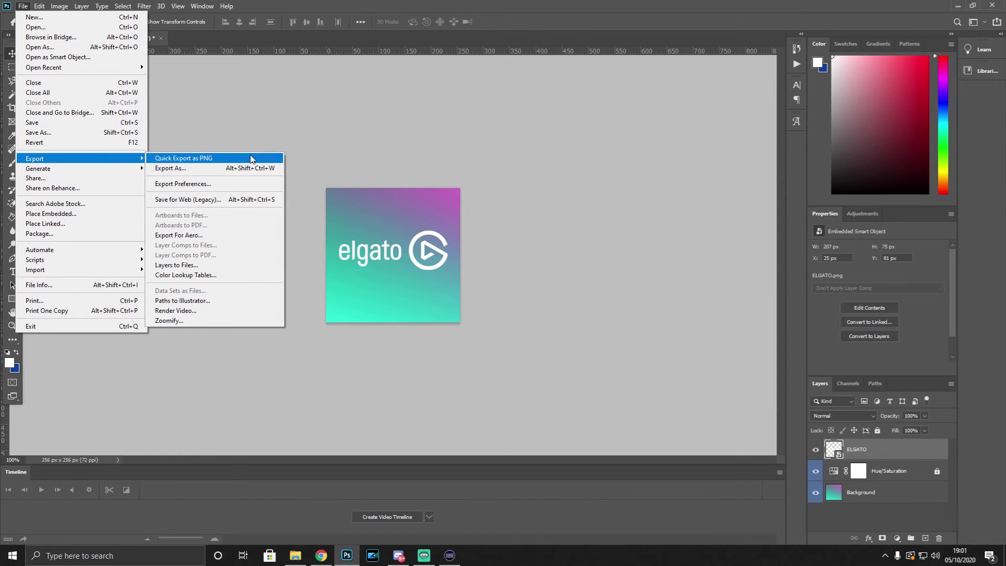
pyautogui.click(605, 178)
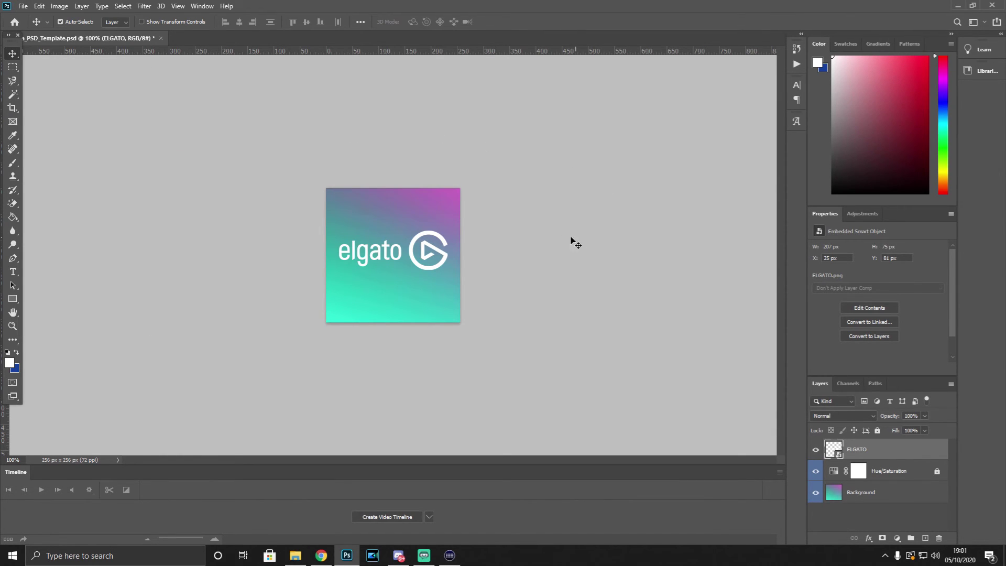
# - Switch to Stream Deck, inspect the icon replacement options of the Call of Duty MW key, and return to Photoshop
pyautogui.click(452, 557)
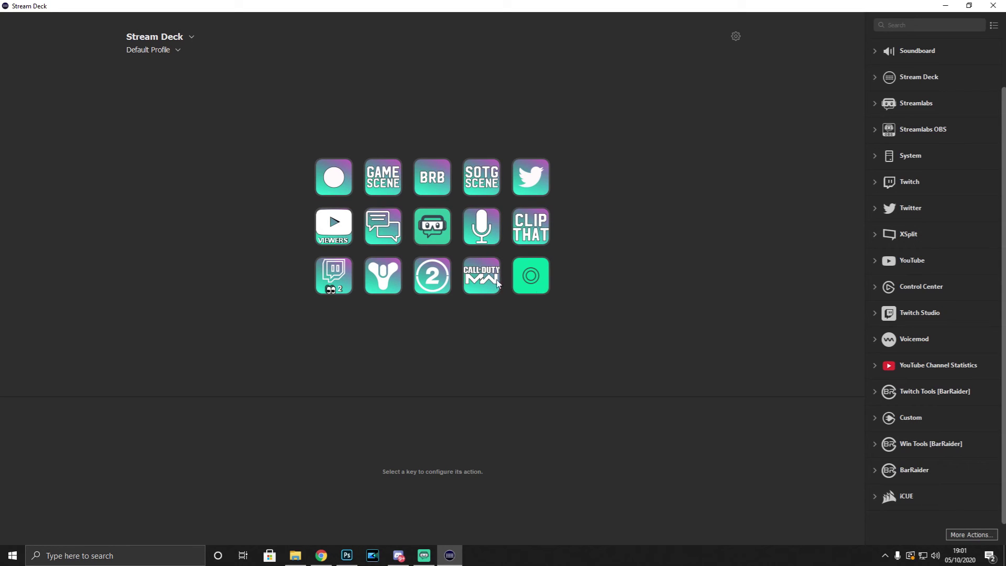
pyautogui.click(478, 287)
pyautogui.click(345, 444)
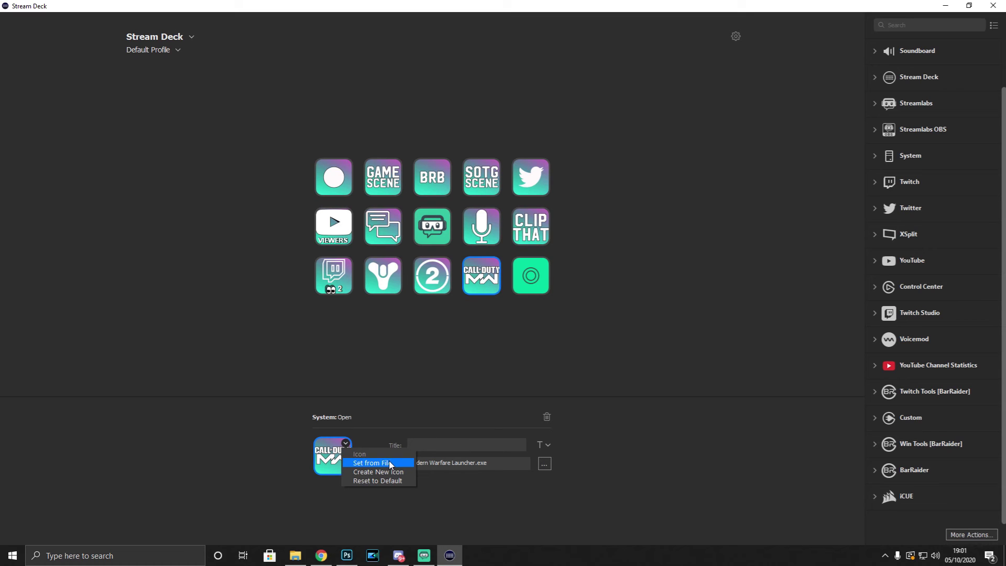
pyautogui.click(596, 332)
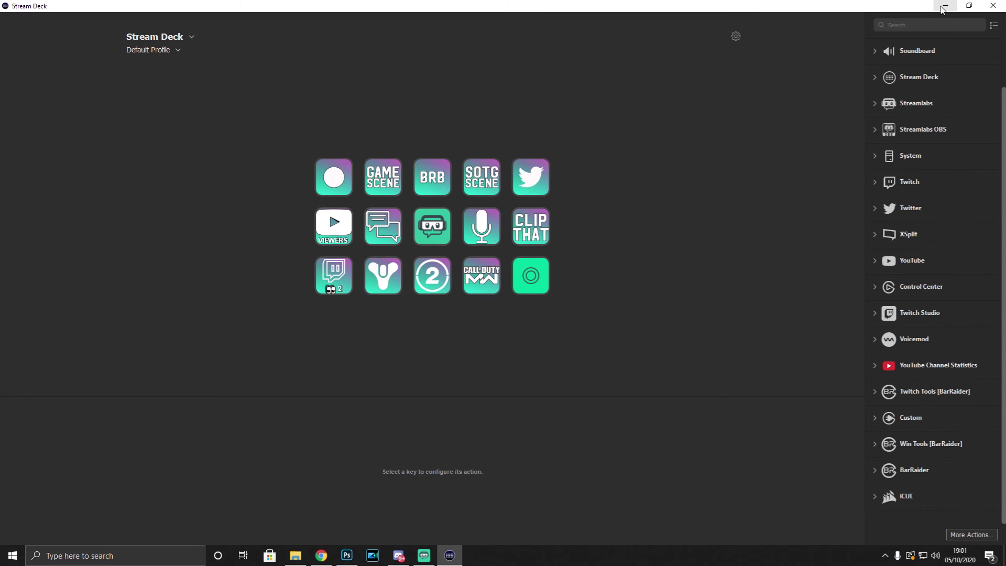
pyautogui.click(944, 6)
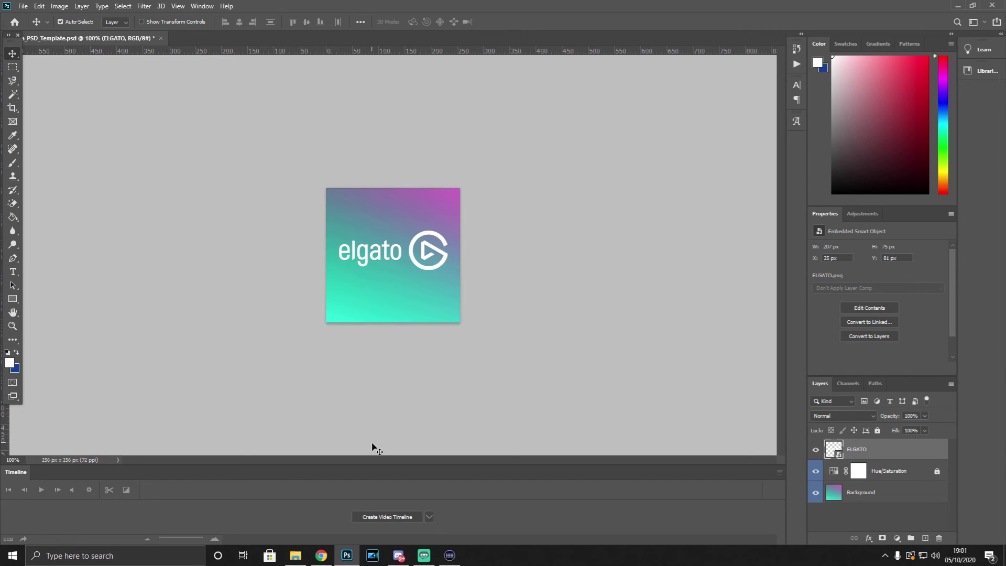
# - Switch to File Explorer and browse the ready-made icons in the 256x256 Icons folder of the Aurora pack
pyautogui.click(296, 556)
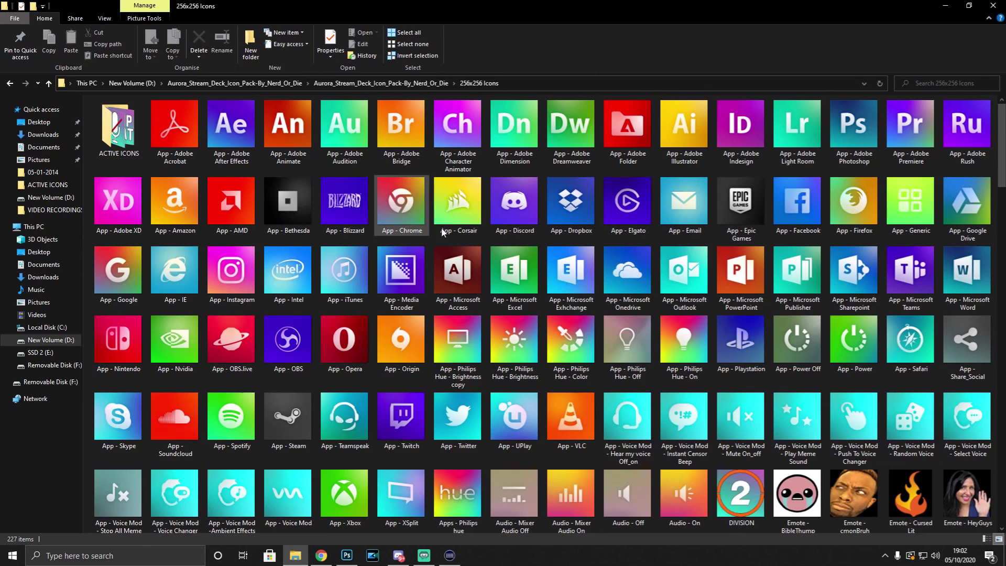
pyautogui.scroll(-3, 488, 234)
pyautogui.scroll(-3, 488, 235)
pyautogui.scroll(3, 489, 231)
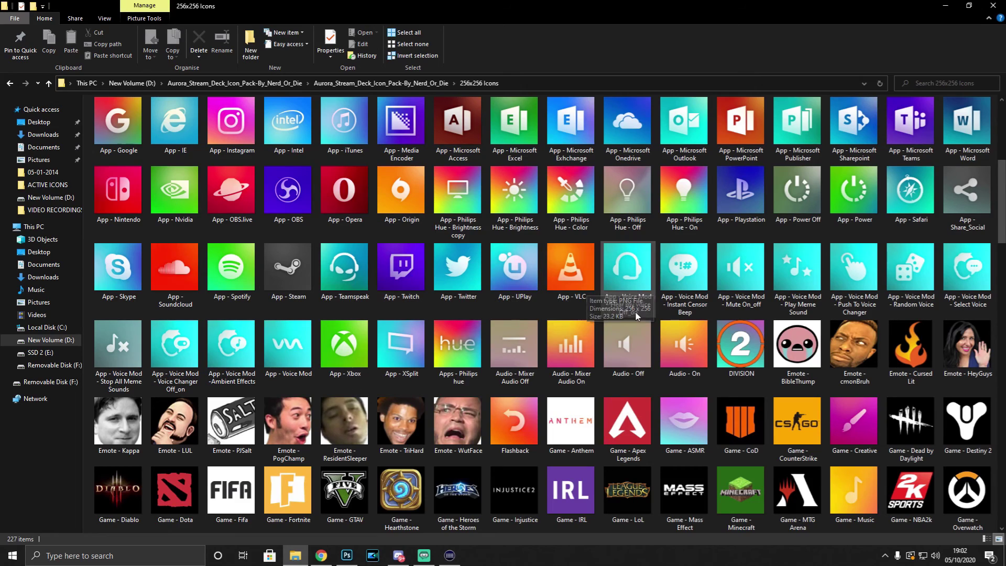
pyautogui.scroll(-3, 553, 310)
pyautogui.scroll(-5, 512, 367)
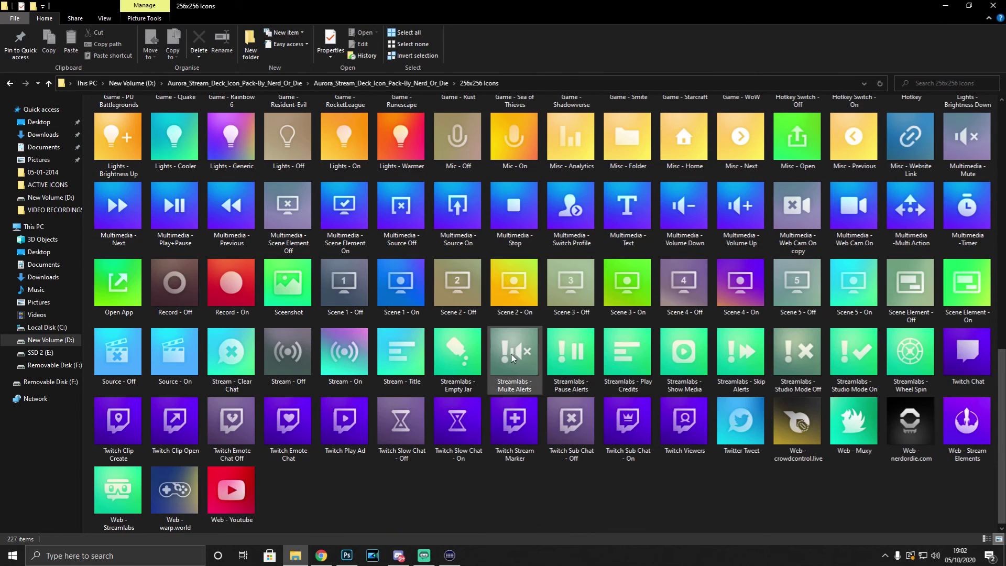
pyautogui.scroll(10, 512, 367)
pyautogui.scroll(-10, 511, 364)
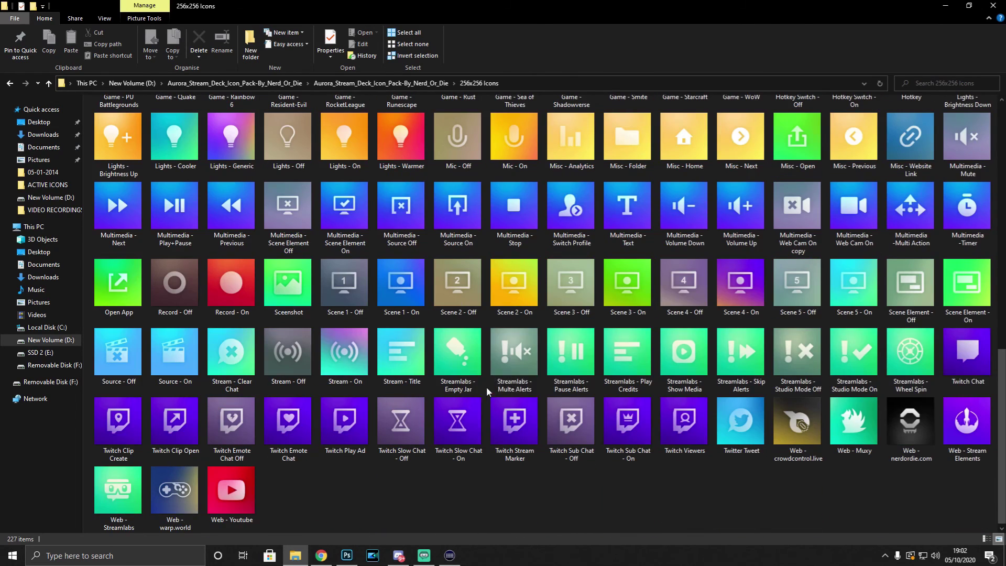
pyautogui.scroll(10, 533, 352)
pyautogui.scroll(-10, 528, 304)
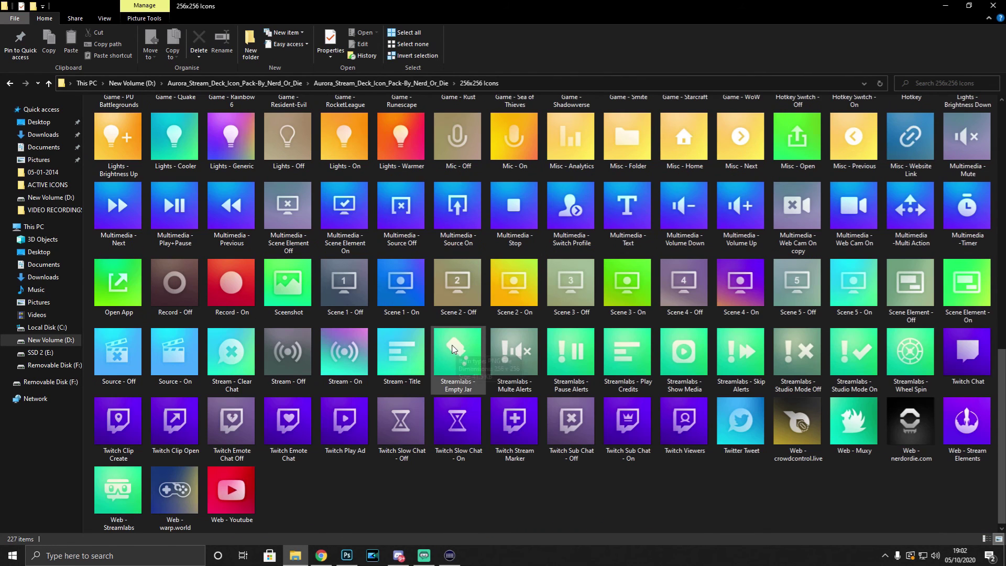